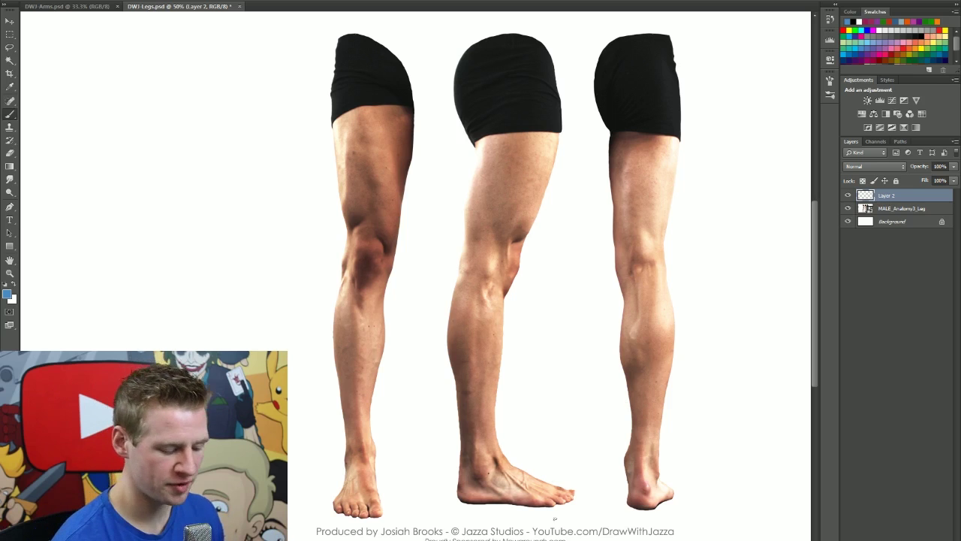
Outline the buttock in blue on the side-view leg and mark its edge along the outer hip of the front-view leg
scroll(493, 287, right, 1)
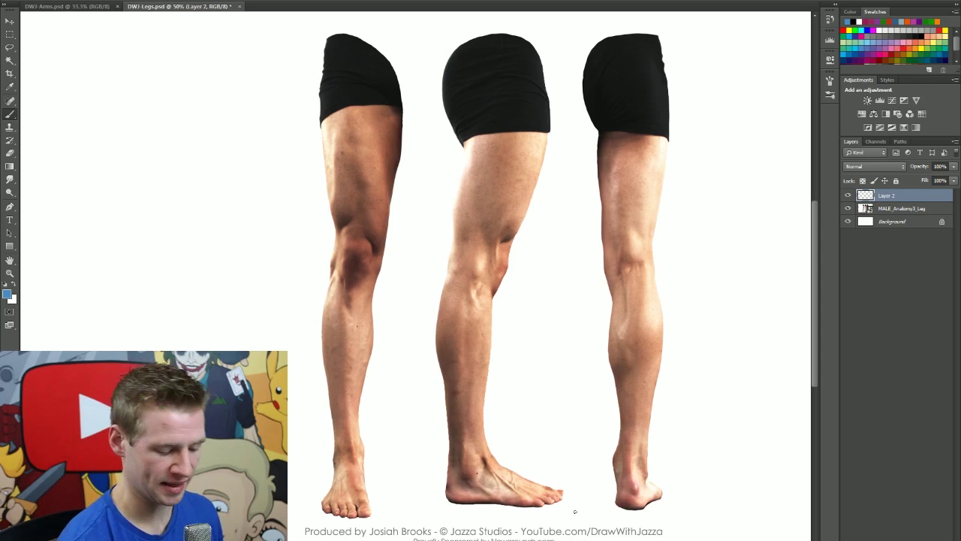
scroll(544, 456, left, 1)
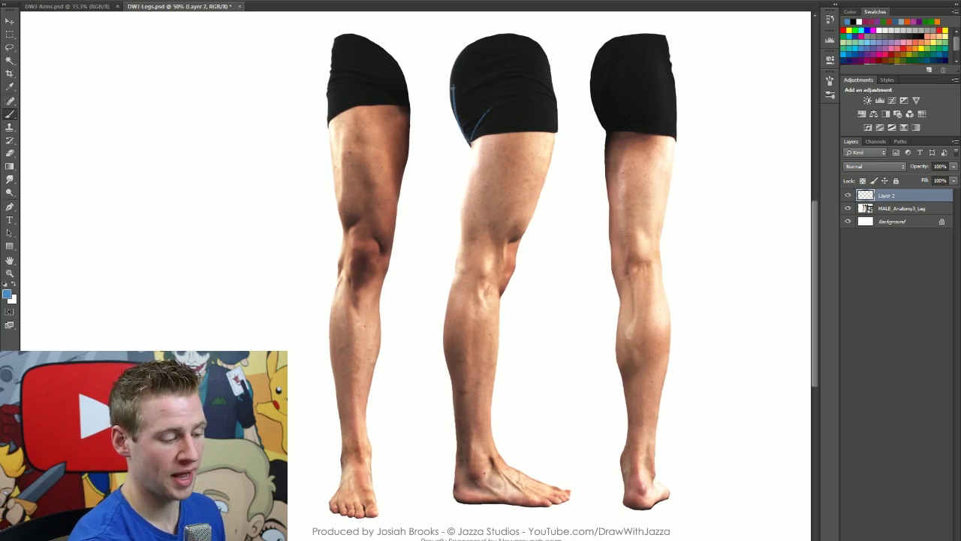
mouse_move(470, 143)
mouse_down()
mouse_move(449, 77)
mouse_move(454, 54)
mouse_move(475, 41)
mouse_move(503, 96)
mouse_move(520, 48)
mouse_up()
drag(333, 38, 326, 117)
drag(331, 84, 350, 44)
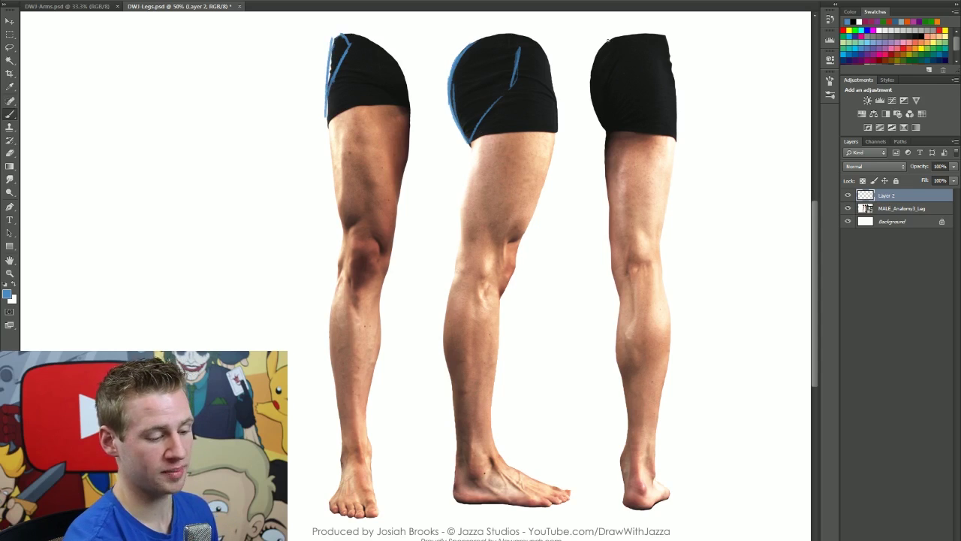
Circle the buttock on the back-view leg, mark both waist corners of the side-view hip, and reinforce the side-view buttock outline
mouse_move(604, 43)
mouse_down()
mouse_move(592, 114)
mouse_move(602, 124)
mouse_up()
mouse_move(587, 74)
mouse_down()
mouse_move(606, 135)
mouse_move(632, 127)
mouse_up()
mouse_move(602, 131)
mouse_down()
mouse_move(657, 120)
mouse_move(636, 130)
mouse_move(661, 111)
mouse_move(667, 35)
mouse_move(601, 33)
mouse_up()
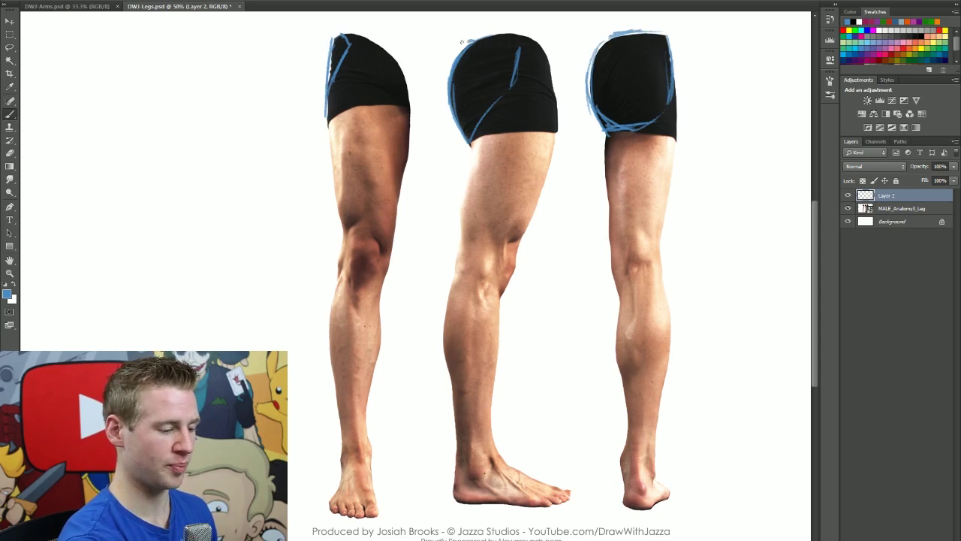
drag(543, 42, 540, 35)
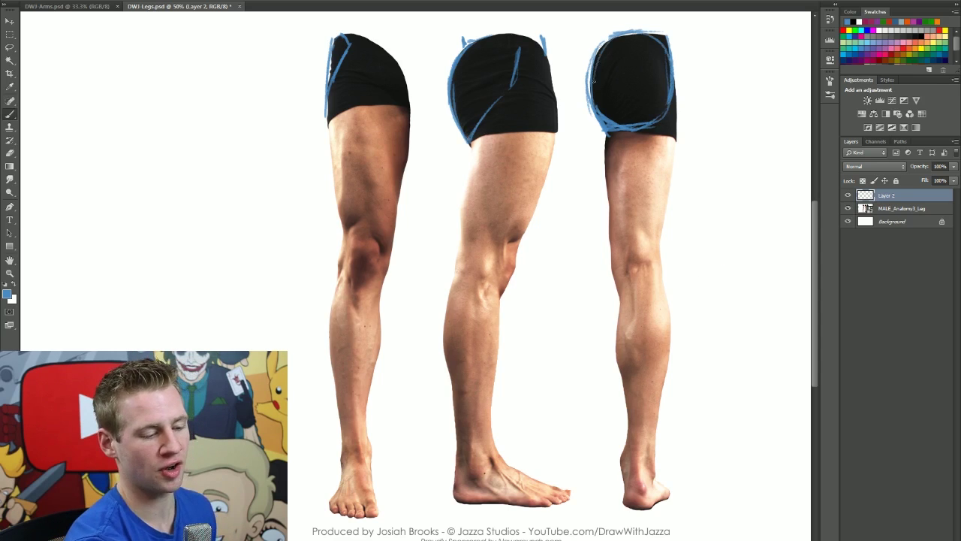
mouse_move(604, 41)
mouse_down()
mouse_move(668, 103)
mouse_move(652, 127)
mouse_up()
mouse_move(455, 56)
mouse_down()
mouse_move(451, 126)
mouse_move(508, 90)
mouse_move(516, 48)
mouse_move(507, 86)
mouse_up()
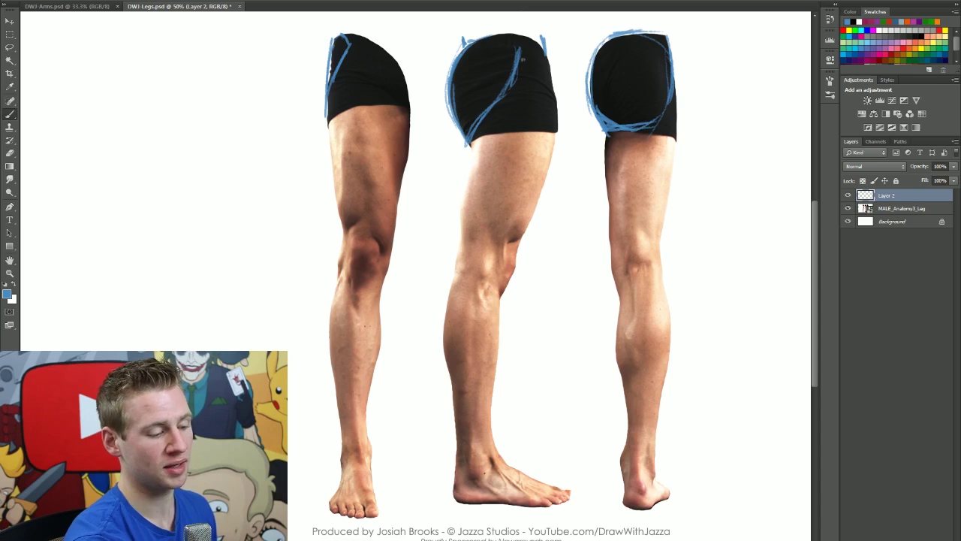
Draw the front contour of the side-view hip down into the thigh and reinforce the front-view leg's outer hip line
drag(543, 36, 554, 153)
drag(552, 110, 547, 192)
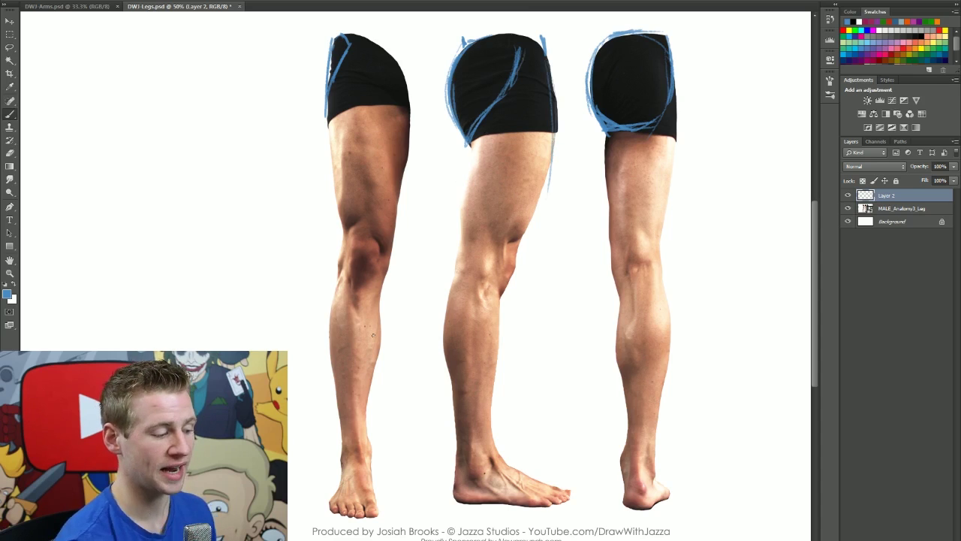
mouse_move(346, 48)
mouse_down()
mouse_move(329, 95)
mouse_move(332, 144)
mouse_up()
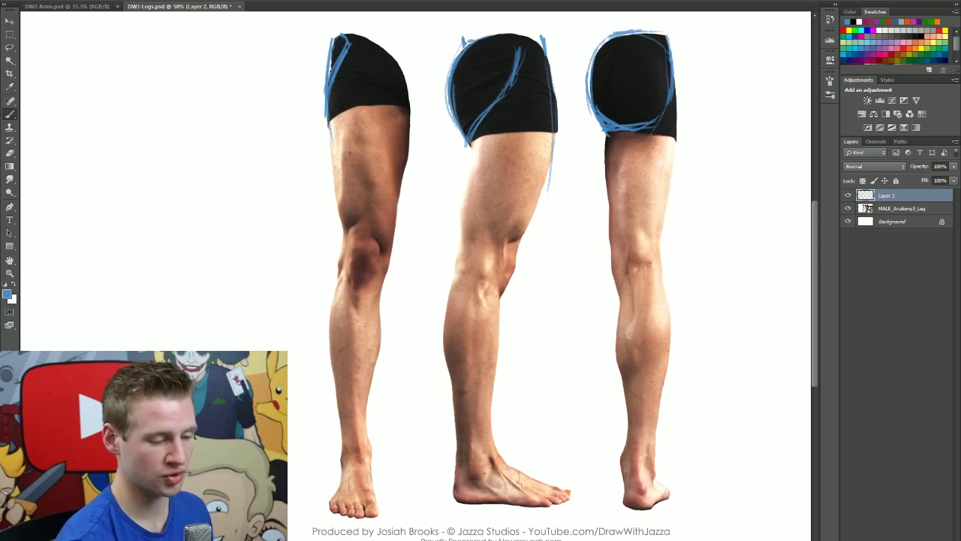
Sketch large blue construction circles around the hips of the side-view and front-view legs
mouse_move(718, 125)
mouse_down()
mouse_move(743, 132)
mouse_move(747, 169)
mouse_up()
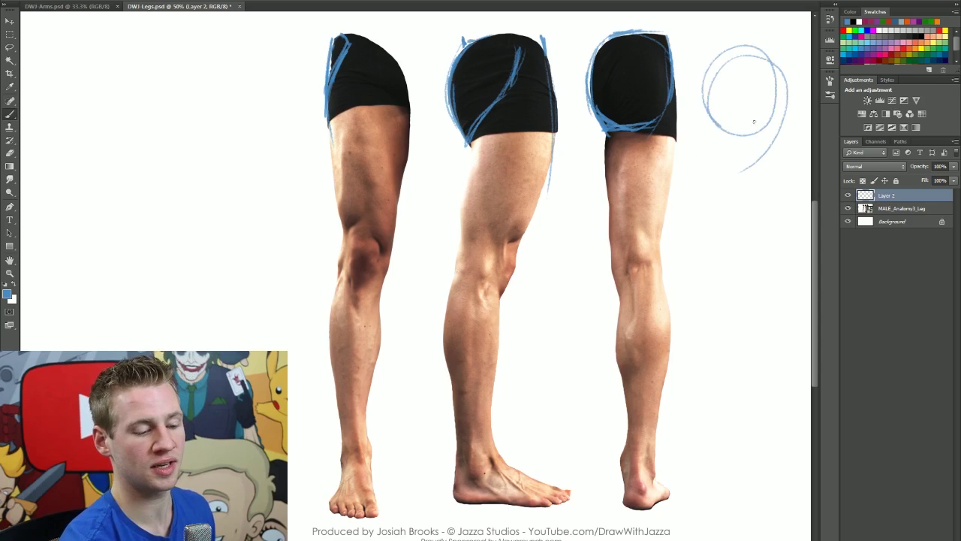
key(ctrl+z)
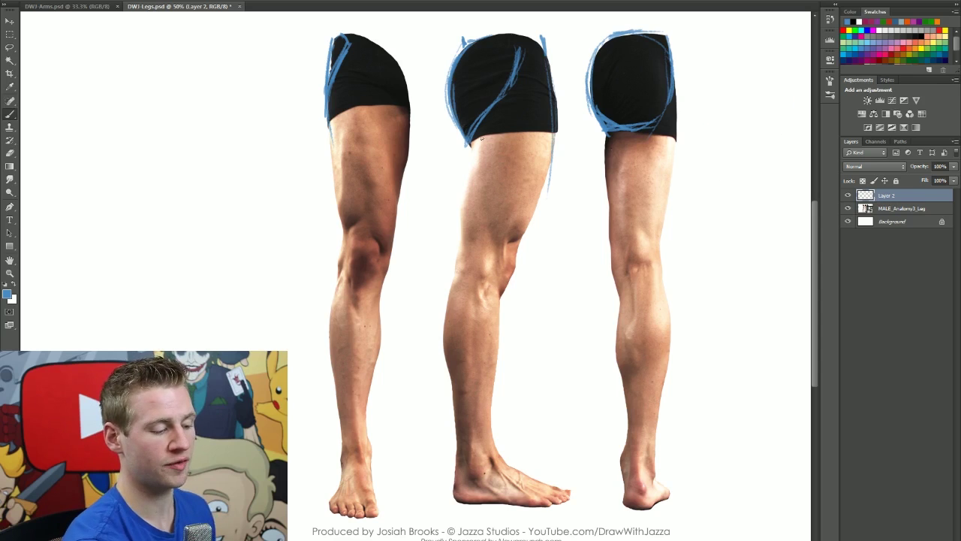
mouse_move(481, 139)
mouse_down()
mouse_move(454, 120)
mouse_move(526, 144)
mouse_move(540, 135)
mouse_up()
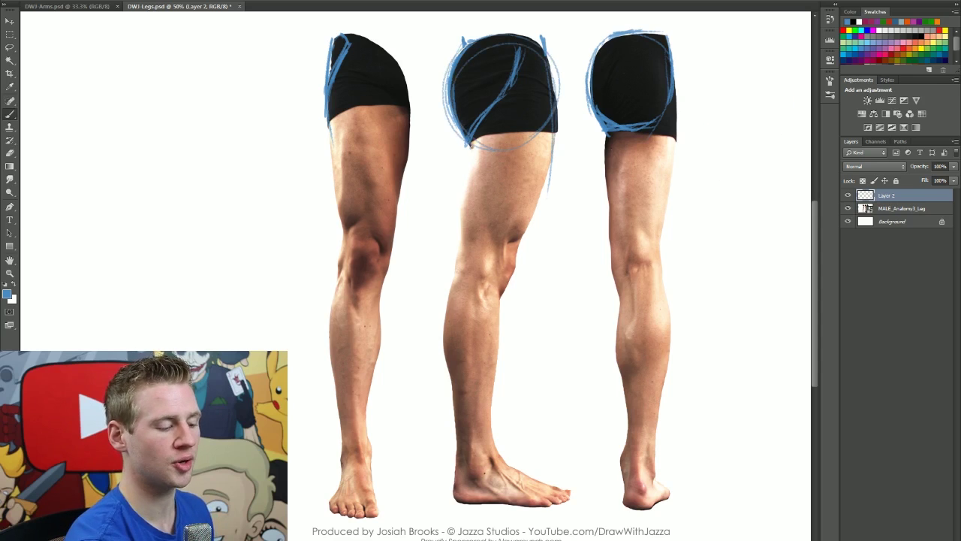
mouse_move(508, 36)
mouse_down()
mouse_move(513, 73)
mouse_move(495, 102)
mouse_up()
mouse_move(346, 137)
mouse_down()
mouse_move(410, 114)
mouse_move(352, 95)
mouse_move(409, 106)
mouse_up()
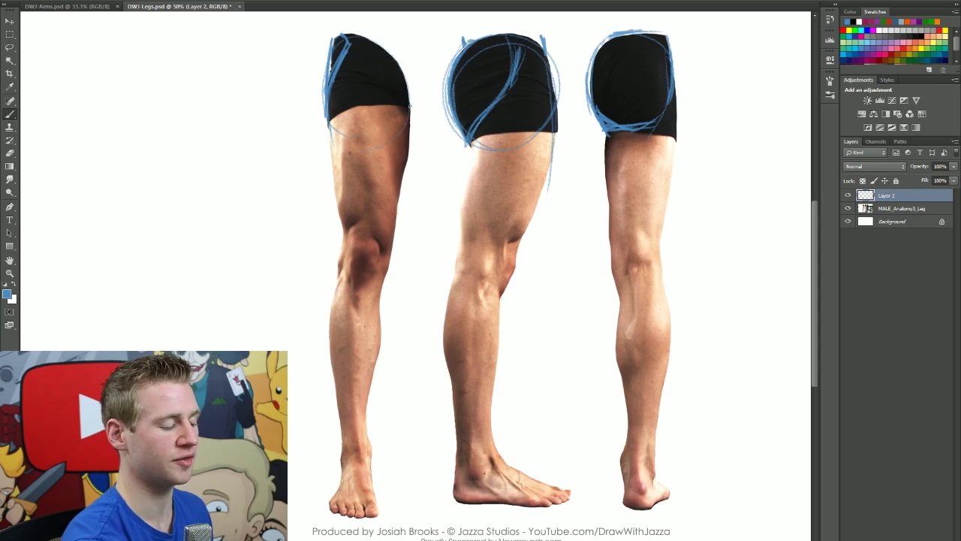
mouse_move(332, 40)
mouse_down()
mouse_move(387, 35)
mouse_move(419, 107)
mouse_move(346, 136)
mouse_move(350, 41)
mouse_move(409, 137)
mouse_up()
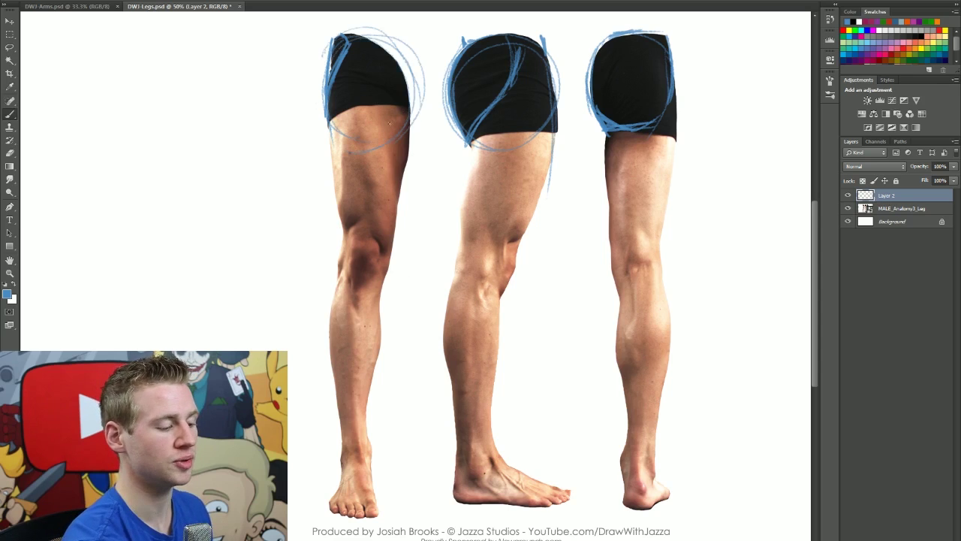
drag(347, 43, 324, 103)
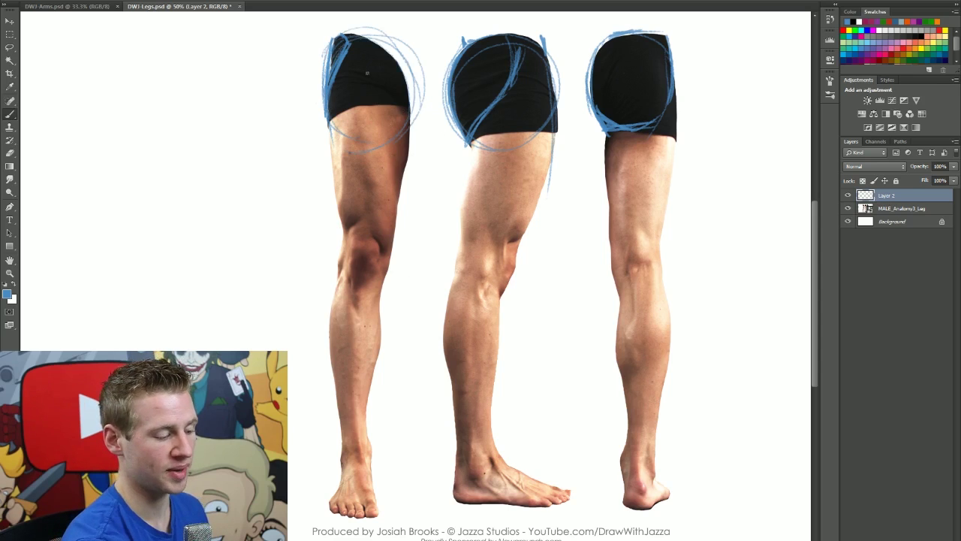
Draw the front-view leg's axis from hip to ankle and the side-view thigh's axis, with an oval at each kneecap
drag(367, 73, 354, 268)
drag(358, 271, 356, 454)
drag(519, 84, 501, 251)
drag(503, 251, 506, 252)
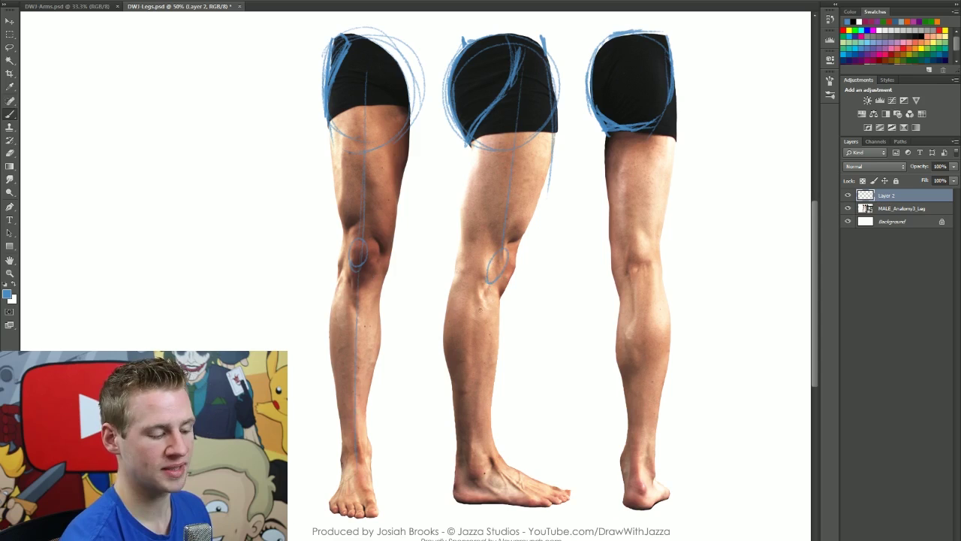
Draw the side-view lower leg's axis and block in the side-view and front-view feet as blue triangles
mouse_move(487, 284)
mouse_down()
mouse_move(461, 469)
mouse_move(491, 466)
mouse_move(551, 502)
mouse_up()
drag(495, 470, 557, 492)
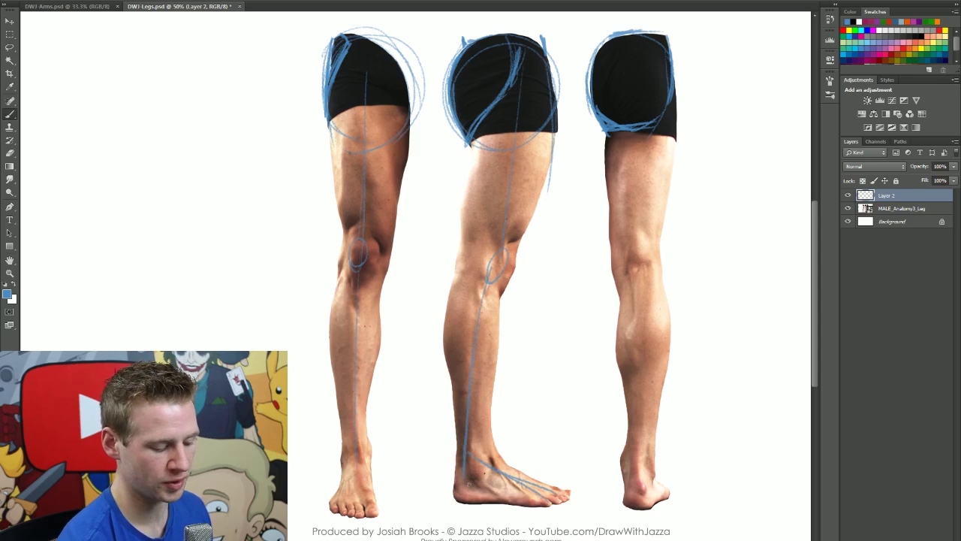
drag(460, 493, 551, 500)
drag(355, 460, 335, 502)
drag(356, 459, 367, 494)
drag(335, 503, 384, 505)
Lower the leg photo layer's opacity to 49% and make Layer 2 active again
click(905, 208)
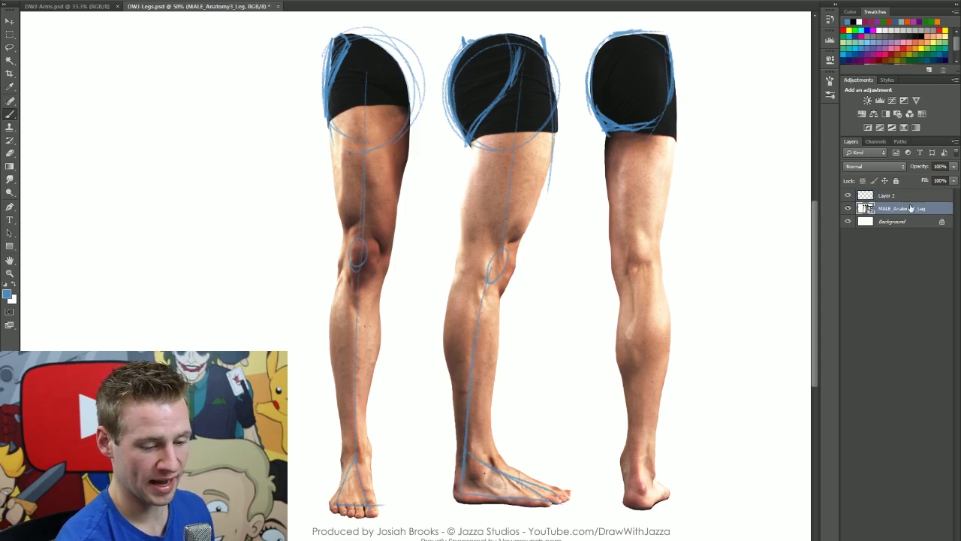
mouse_move(935, 183)
mouse_down()
mouse_move(929, 176)
mouse_move(911, 187)
mouse_up()
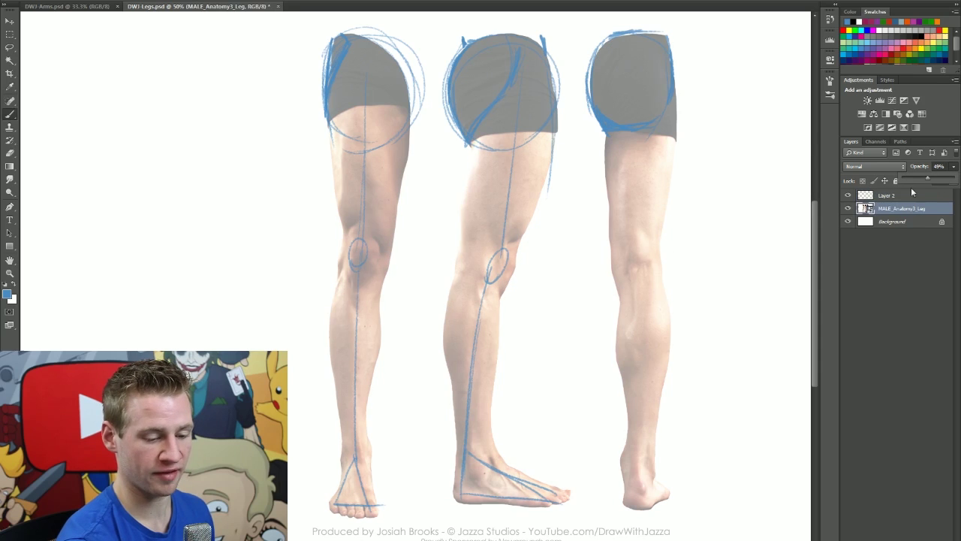
click(893, 195)
Draw the back-view leg's axis with a knee oval and foot triangle, and reinforce the front-view kneecap and back-view buttock outline
drag(637, 147, 637, 275)
drag(634, 173, 639, 434)
mouse_move(642, 335)
mouse_down()
mouse_move(627, 502)
mouse_move(638, 504)
mouse_move(616, 509)
mouse_up()
drag(352, 253, 354, 249)
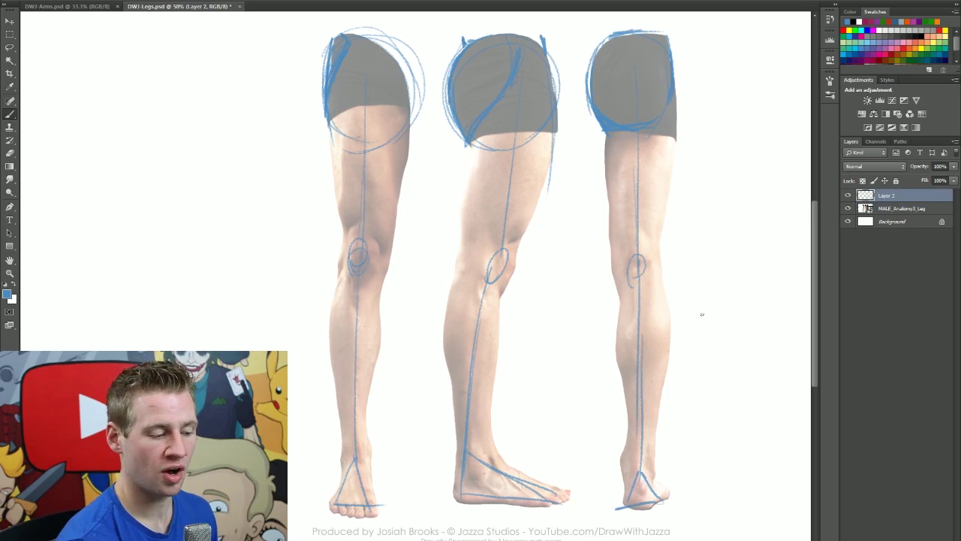
drag(597, 55, 609, 123)
drag(677, 98, 670, 58)
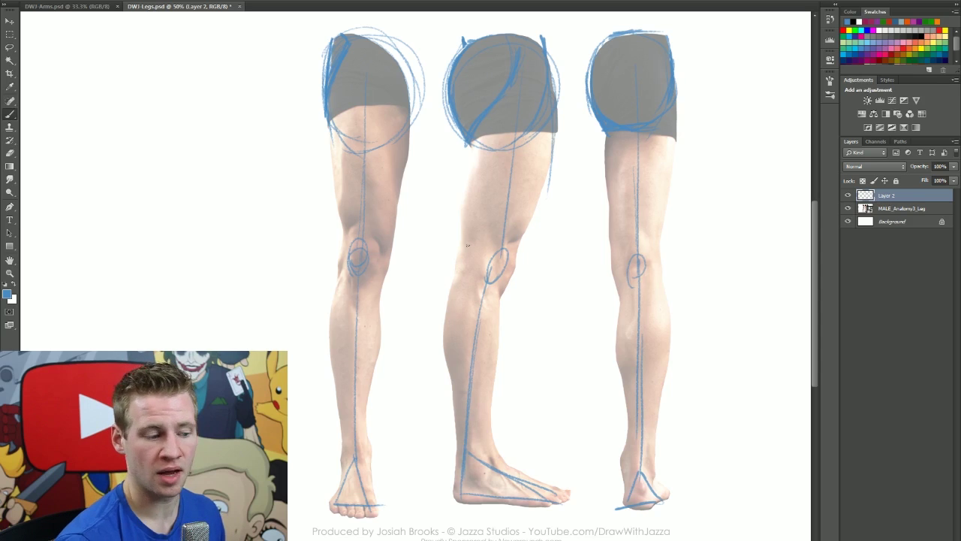
Switch the brush colour to orange and outline the central thigh muscle on the front-view leg, tapering to a point above the knee
click(9, 293)
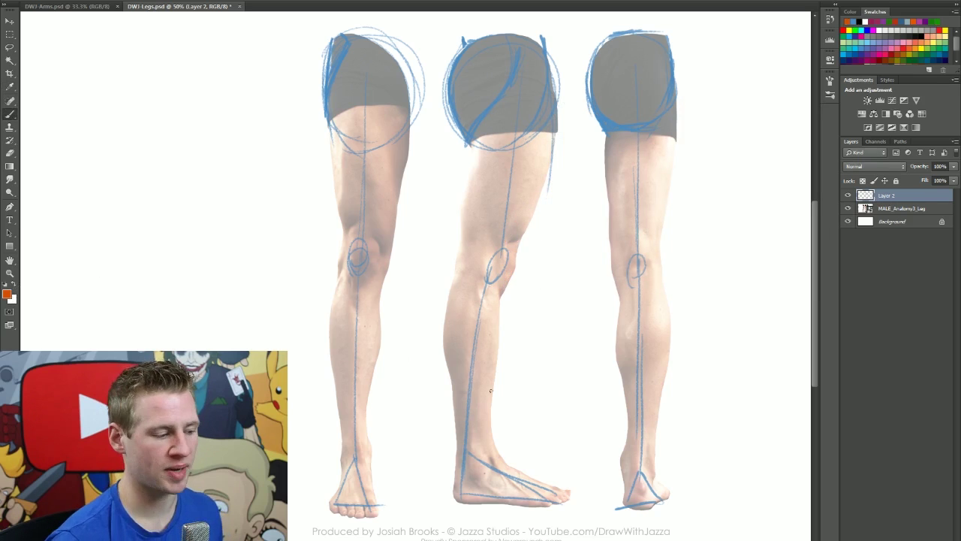
drag(388, 111, 395, 223)
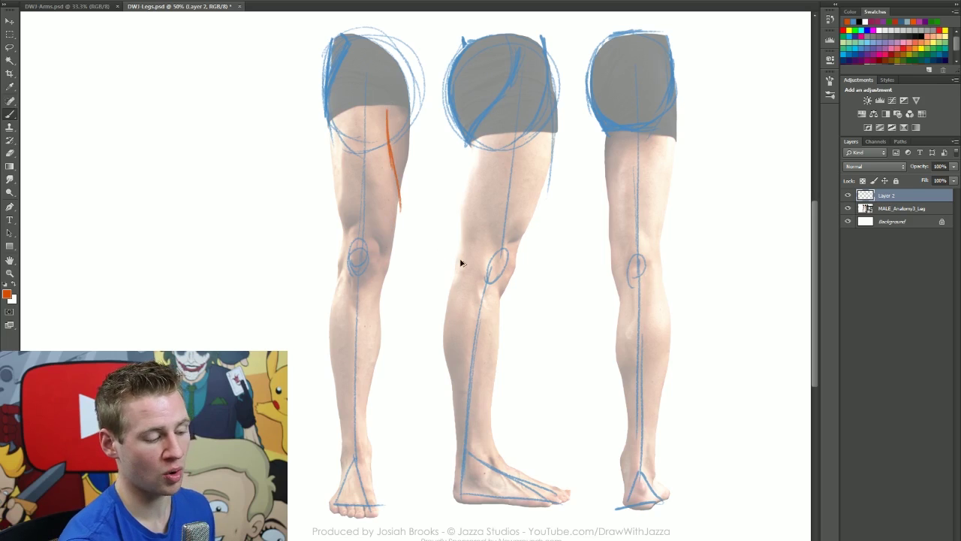
key(ctrl+z)
mouse_move(347, 69)
mouse_down()
mouse_move(346, 118)
mouse_move(363, 178)
mouse_move(380, 166)
mouse_move(387, 79)
mouse_up()
drag(389, 125, 368, 209)
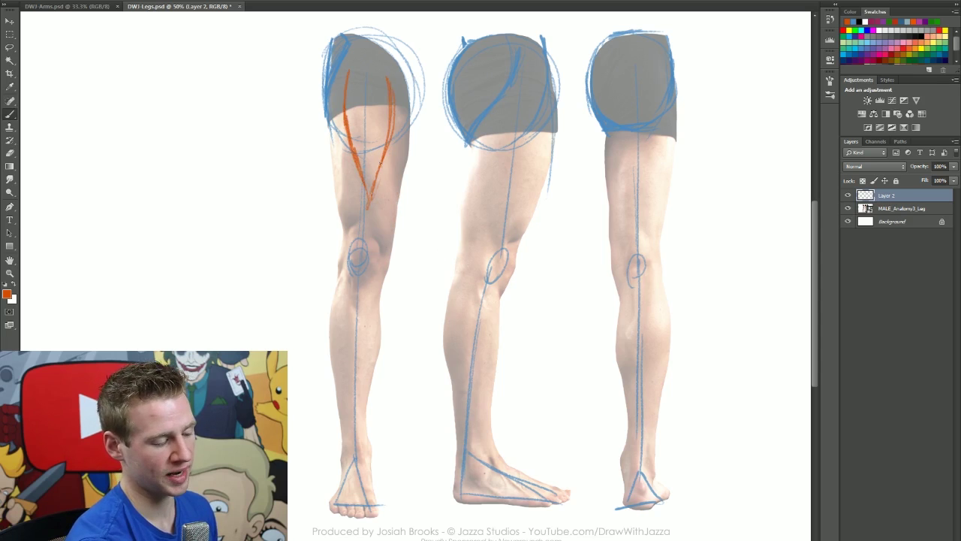
drag(383, 150, 375, 180)
drag(353, 66, 348, 134)
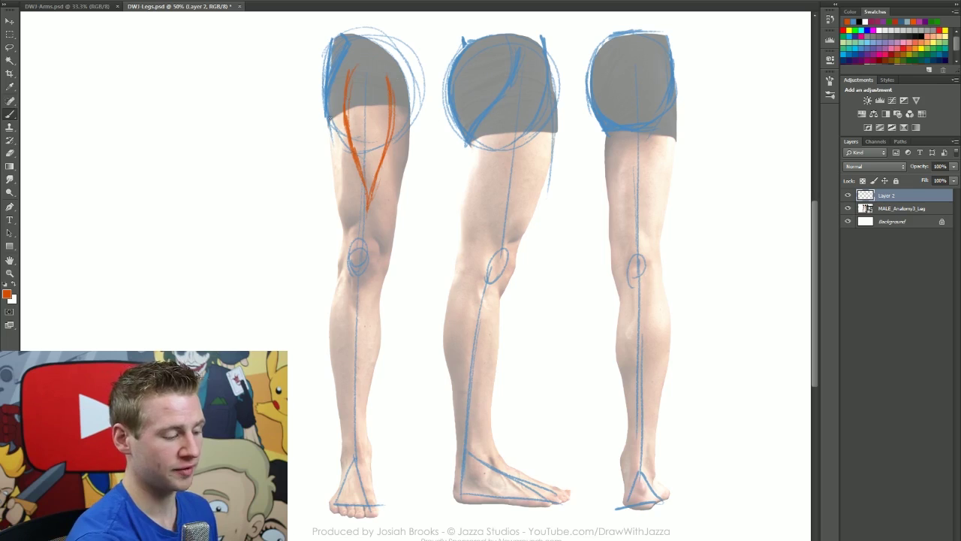
Outline the inner and outer thigh muscles and kneecap on the front-view leg, adding height arrows and teardrop shapes beside the thigh
mouse_move(331, 121)
mouse_down()
mouse_move(339, 219)
mouse_move(363, 218)
mouse_move(383, 246)
mouse_move(397, 235)
mouse_move(403, 150)
mouse_up()
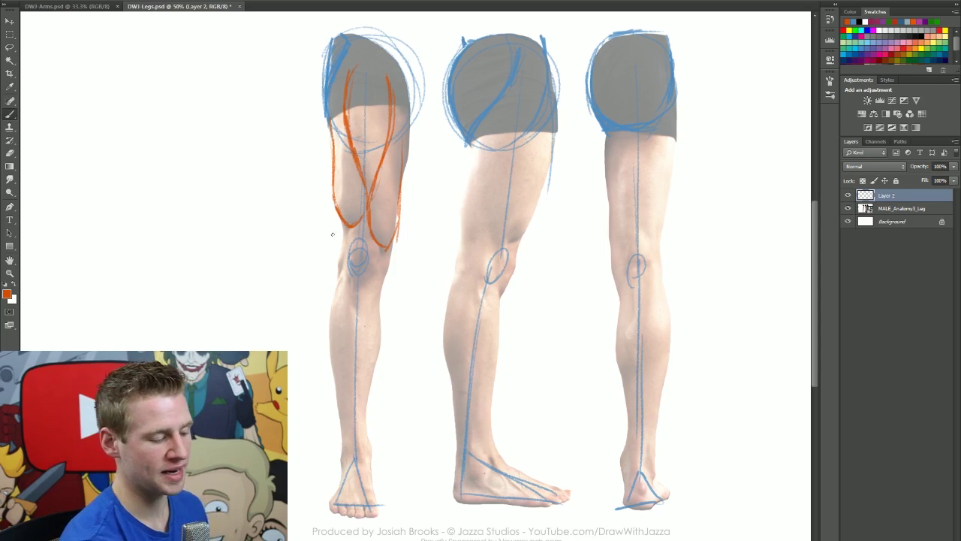
mouse_move(323, 228)
mouse_down()
mouse_move(348, 226)
mouse_move(319, 201)
mouse_move(313, 207)
mouse_up()
drag(313, 206, 320, 198)
mouse_move(389, 248)
mouse_down()
mouse_move(406, 250)
mouse_move(406, 277)
mouse_move(409, 253)
mouse_up()
mouse_move(423, 156)
mouse_down()
mouse_move(416, 198)
mouse_move(425, 224)
mouse_move(434, 162)
mouse_up()
mouse_move(303, 113)
mouse_down()
mouse_move(322, 181)
mouse_move(323, 159)
mouse_move(319, 192)
mouse_up()
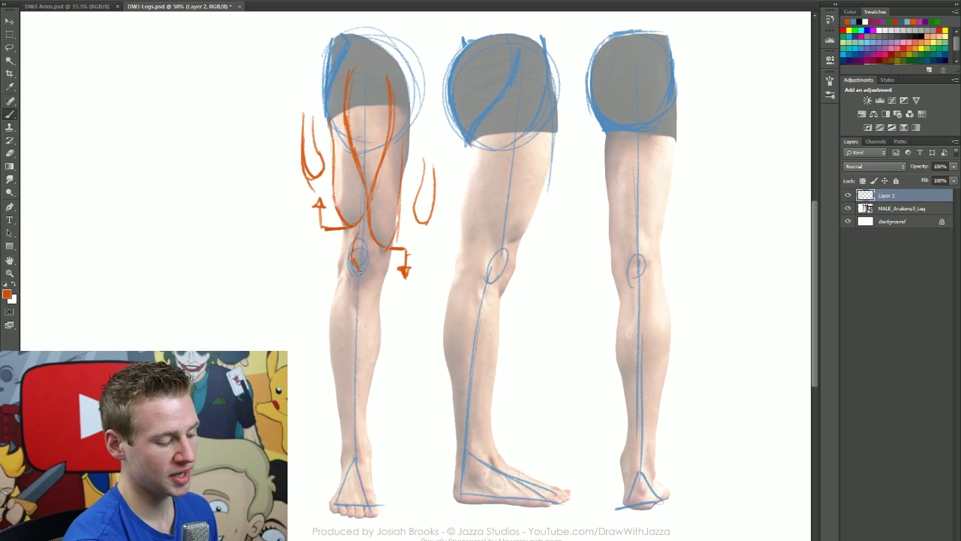
mouse_move(373, 235)
mouse_down()
mouse_move(365, 278)
mouse_move(357, 261)
mouse_up()
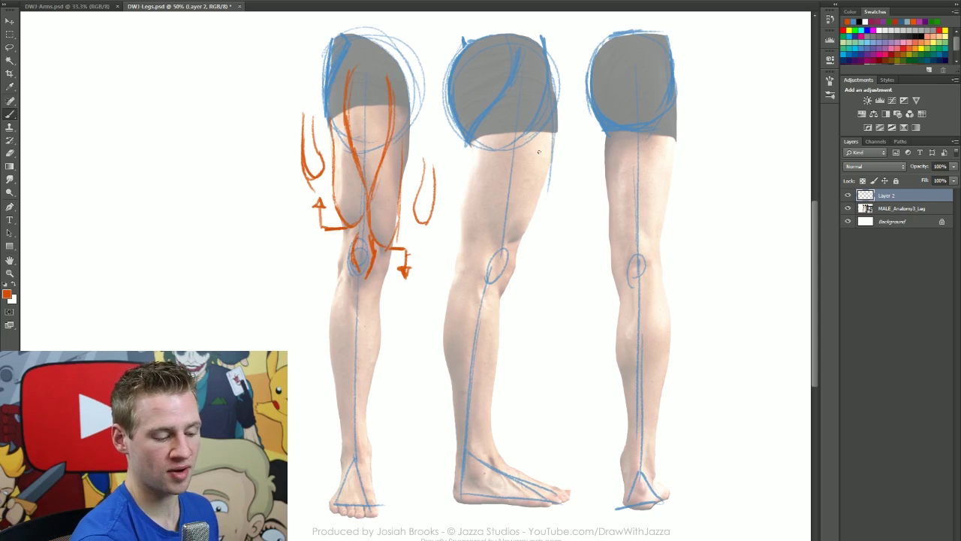
Outline the outer and front thigh muscles in orange on the side-view leg, from the hip down to the knee
drag(512, 89, 500, 249)
drag(553, 54, 549, 169)
mouse_move(544, 99)
mouse_down()
mouse_move(542, 184)
mouse_move(515, 245)
mouse_move(497, 228)
mouse_move(496, 201)
mouse_move(521, 239)
mouse_move(514, 84)
mouse_up()
drag(544, 147, 536, 90)
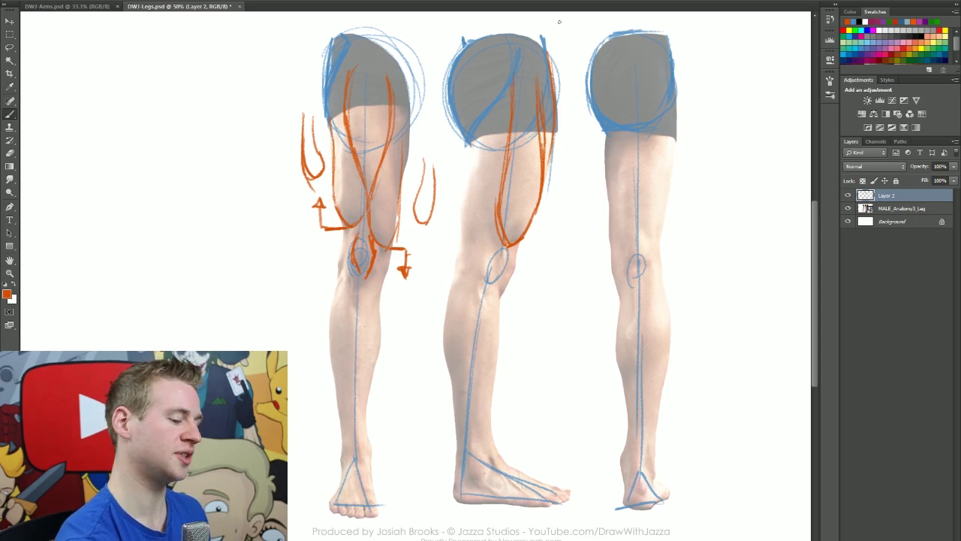
drag(551, 153, 541, 184)
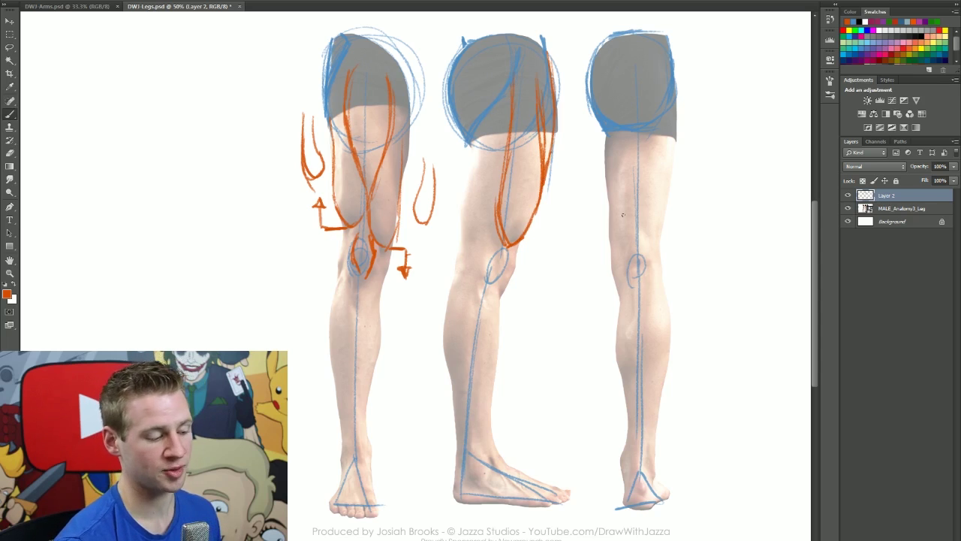
Close the top of the front-view leg's central thigh muscle and outline the kneecap and tendon on the side-view leg
drag(372, 51, 387, 78)
mouse_move(331, 123)
mouse_down()
mouse_move(335, 195)
mouse_move(350, 150)
mouse_up()
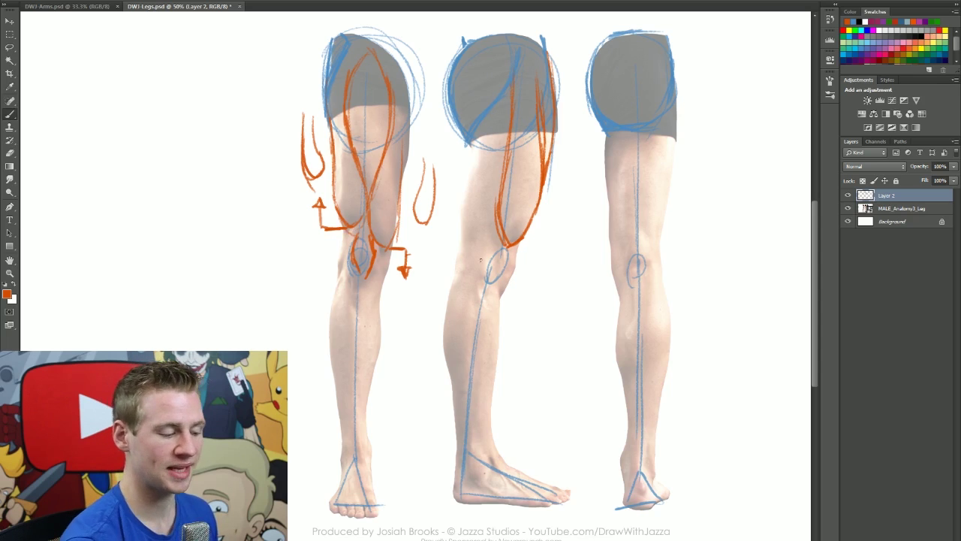
mouse_move(515, 244)
mouse_down()
mouse_move(515, 269)
mouse_move(498, 288)
mouse_move(501, 273)
mouse_move(503, 297)
mouse_up()
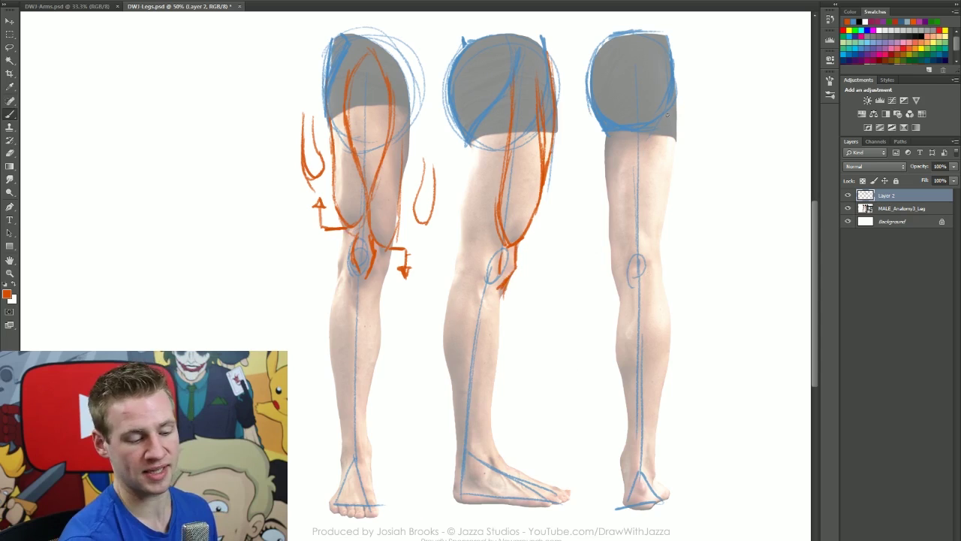
Switch the brush colour to yellow (#d6a100) and outline the hamstrings on the back-view leg and along the rear thigh of the side-view leg
click(8, 294)
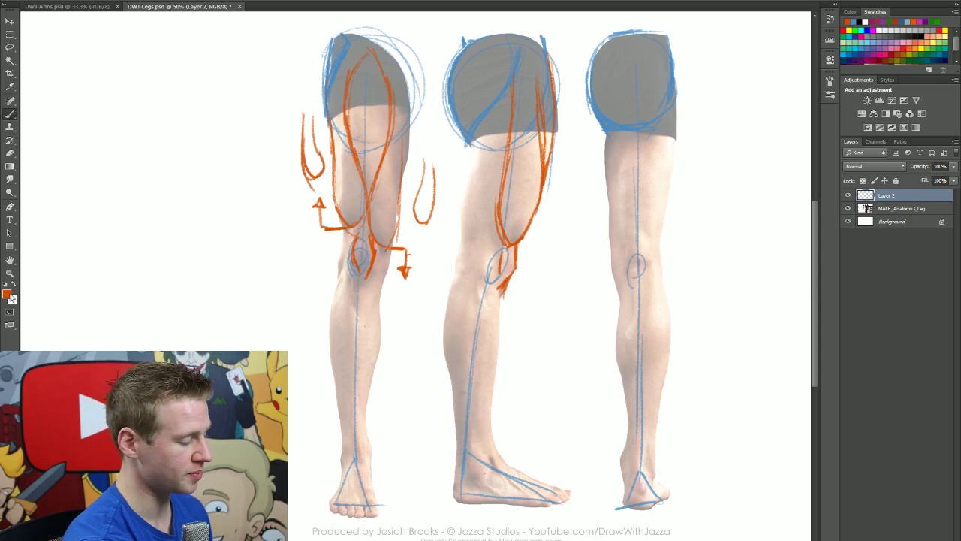
mouse_move(698, 253)
mouse_down()
mouse_move(698, 238)
mouse_move(698, 249)
mouse_up()
click(783, 127)
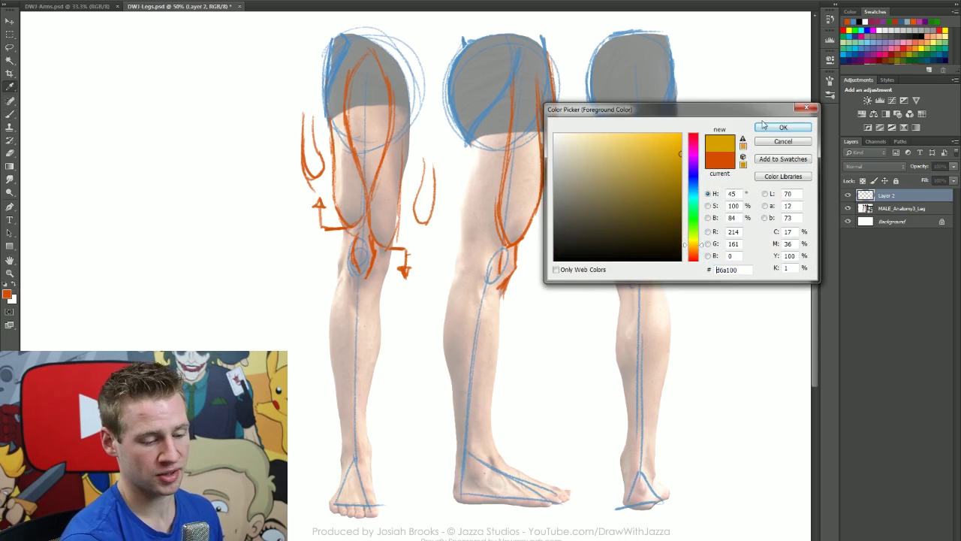
drag(471, 137, 474, 155)
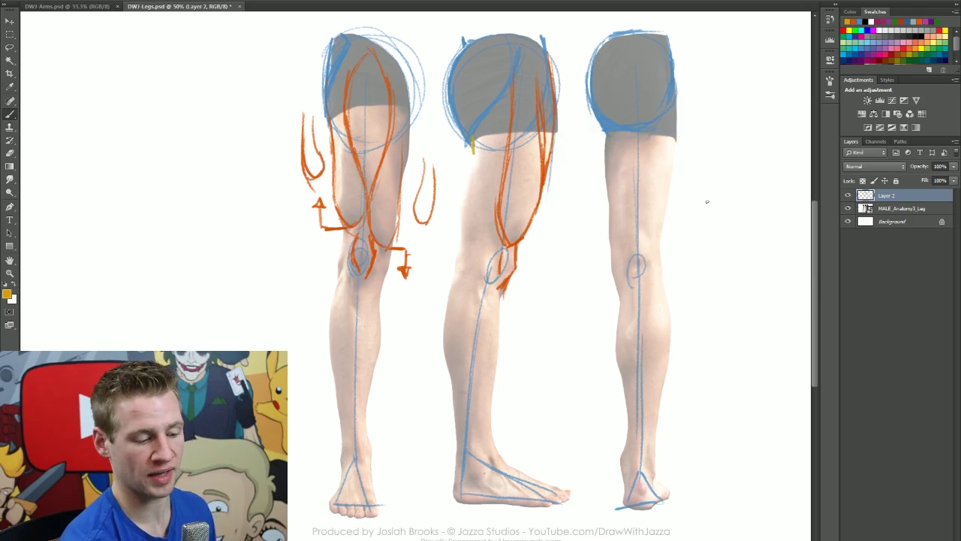
drag(633, 133, 637, 242)
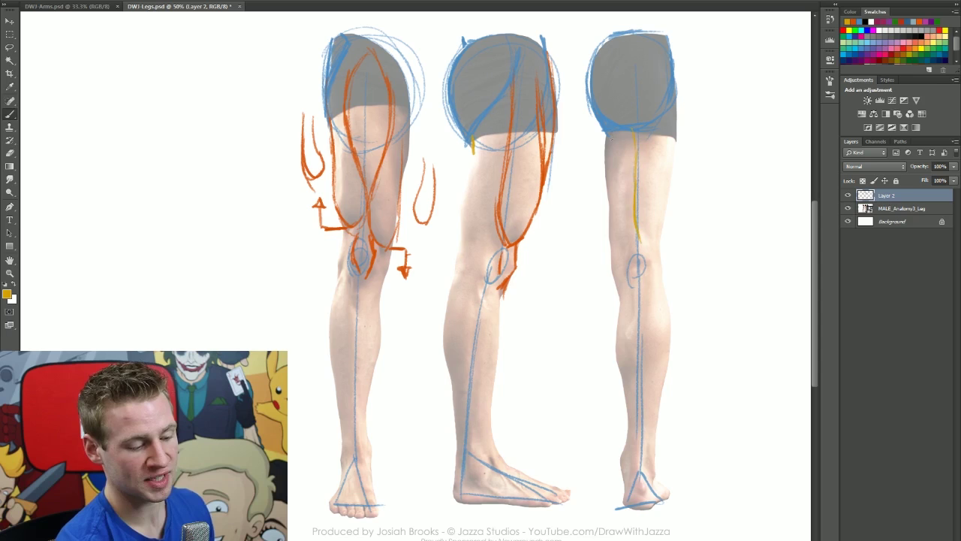
mouse_move(608, 179)
mouse_down()
mouse_move(611, 245)
mouse_move(623, 262)
mouse_up()
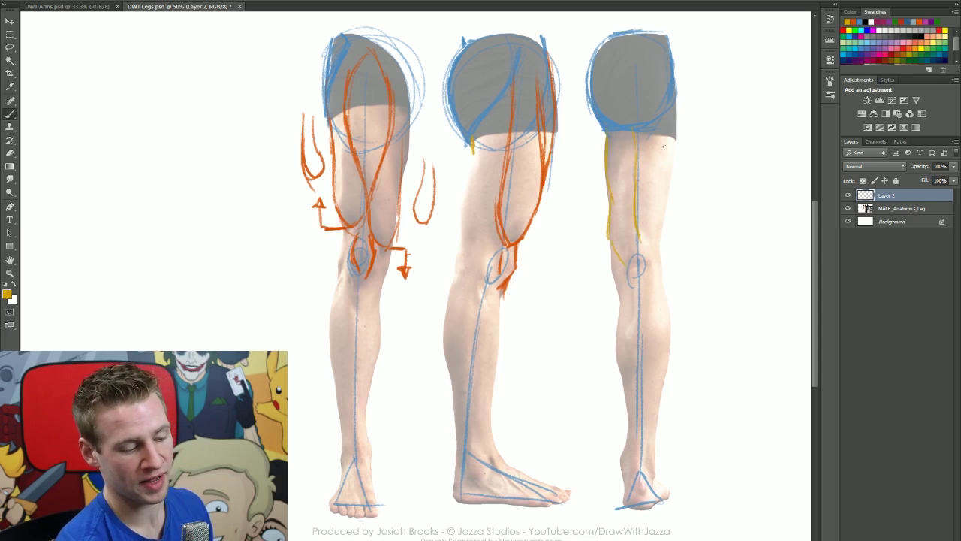
mouse_move(675, 136)
mouse_down()
mouse_move(637, 243)
mouse_move(632, 235)
mouse_move(652, 259)
mouse_up()
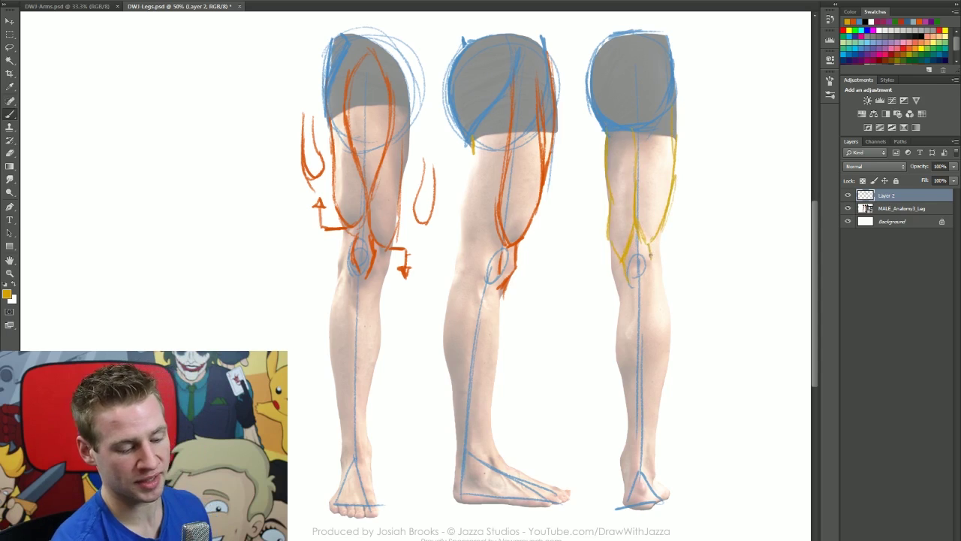
drag(651, 260, 647, 270)
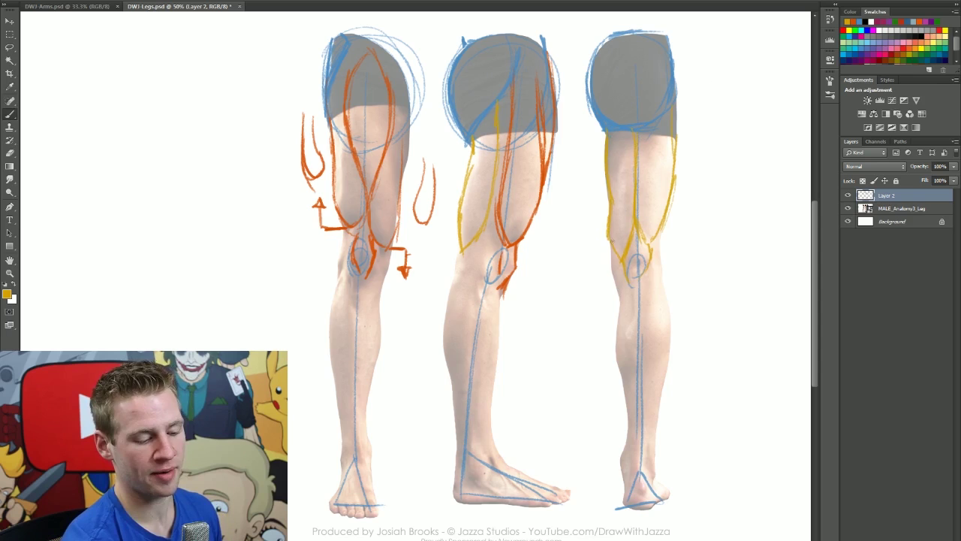
drag(606, 234, 614, 257)
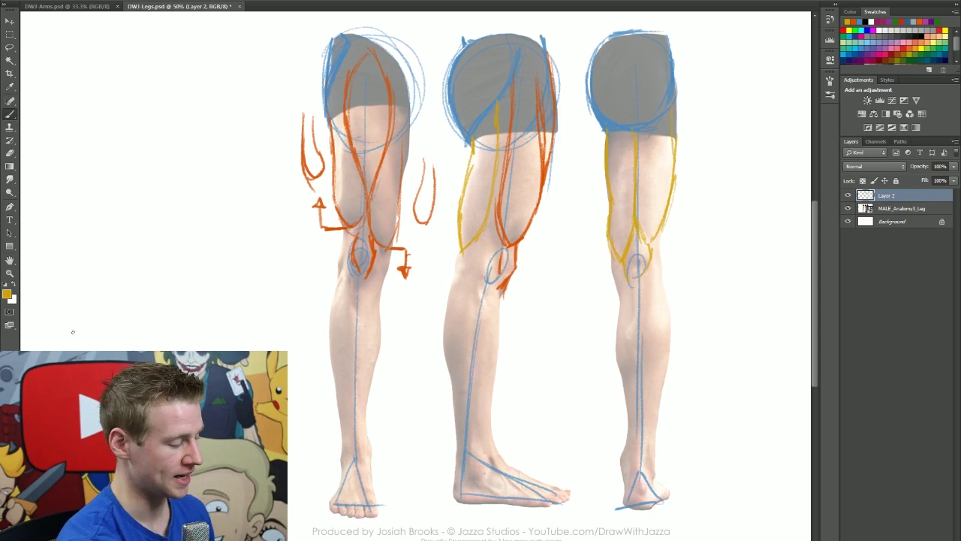
Switch the brush colour to green (#248d00) and outline the two calf muscles on the back-view leg below the knee
click(7, 293)
click(693, 223)
click(681, 189)
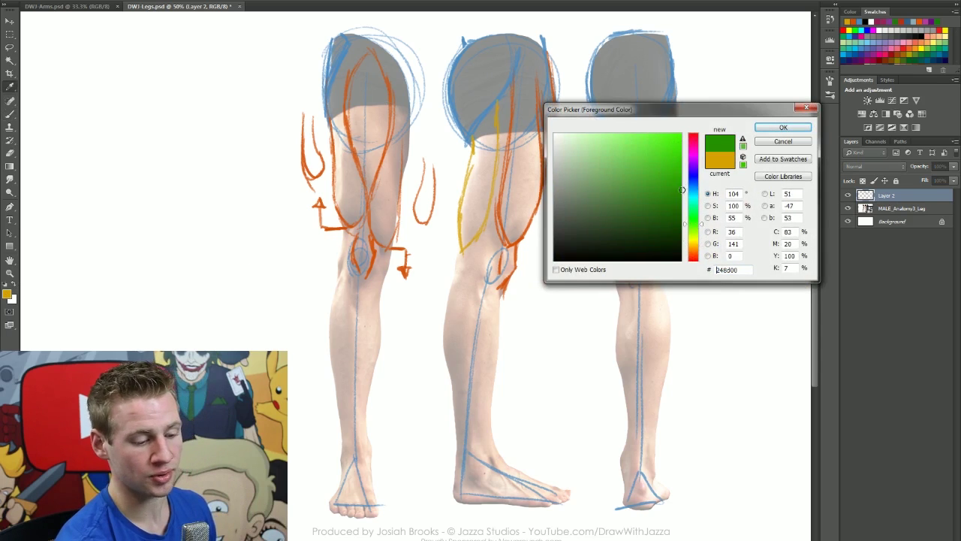
click(782, 128)
drag(814, 225, 814, 242)
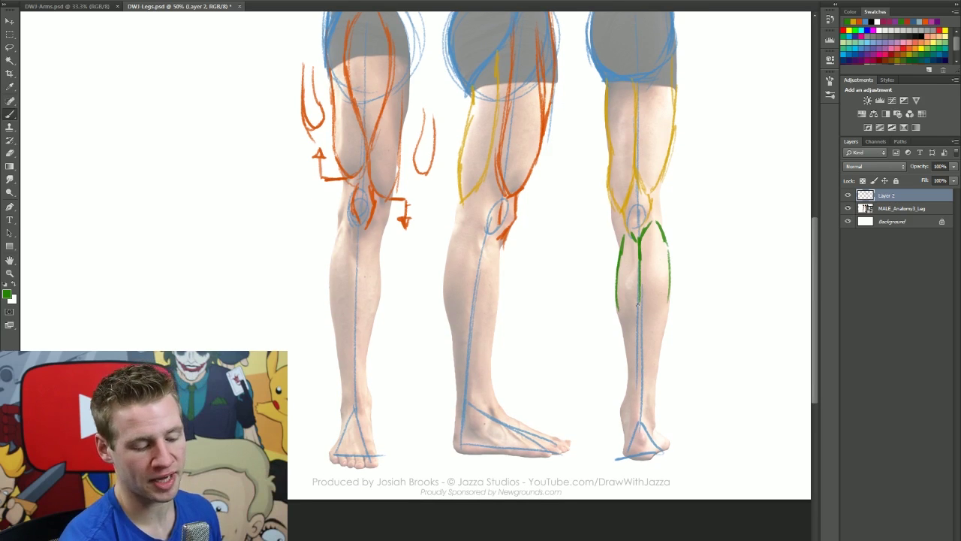
mouse_move(638, 305)
mouse_down()
mouse_move(627, 330)
mouse_move(635, 317)
mouse_up()
drag(640, 289, 658, 325)
mouse_move(669, 272)
mouse_down()
mouse_move(665, 330)
mouse_move(651, 318)
mouse_up()
Compare the leg photos with the drawing layer hidden, and lower the MALE_Anatomy3_Leg layer's opacity to 42%
key(e)
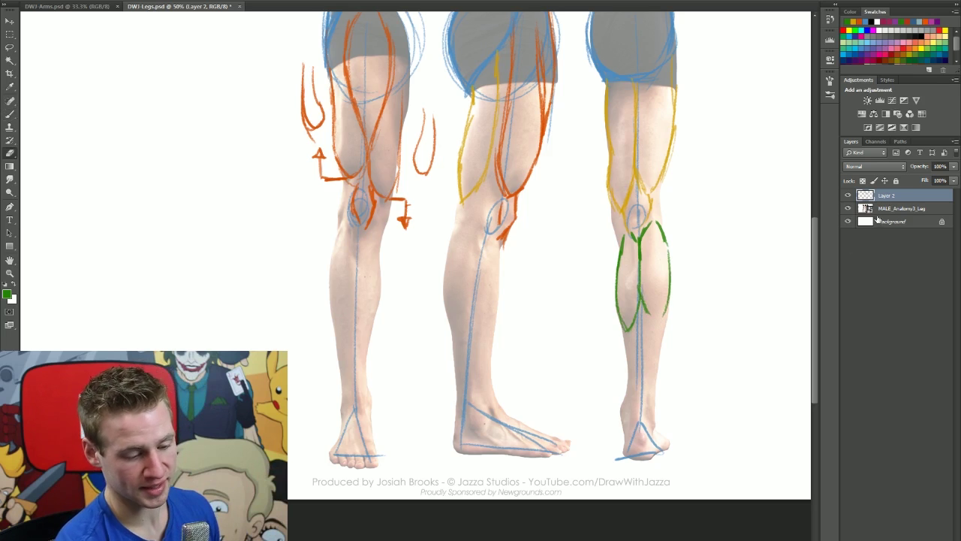
click(848, 195)
click(848, 208)
click(847, 208)
click(903, 208)
click(953, 167)
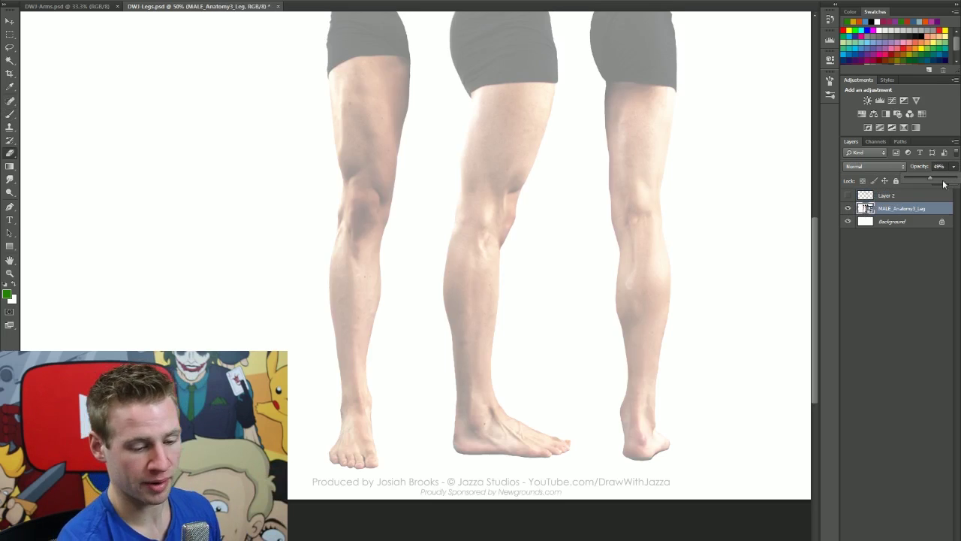
mouse_move(944, 184)
mouse_down()
mouse_move(957, 183)
mouse_move(926, 177)
mouse_up()
click(847, 196)
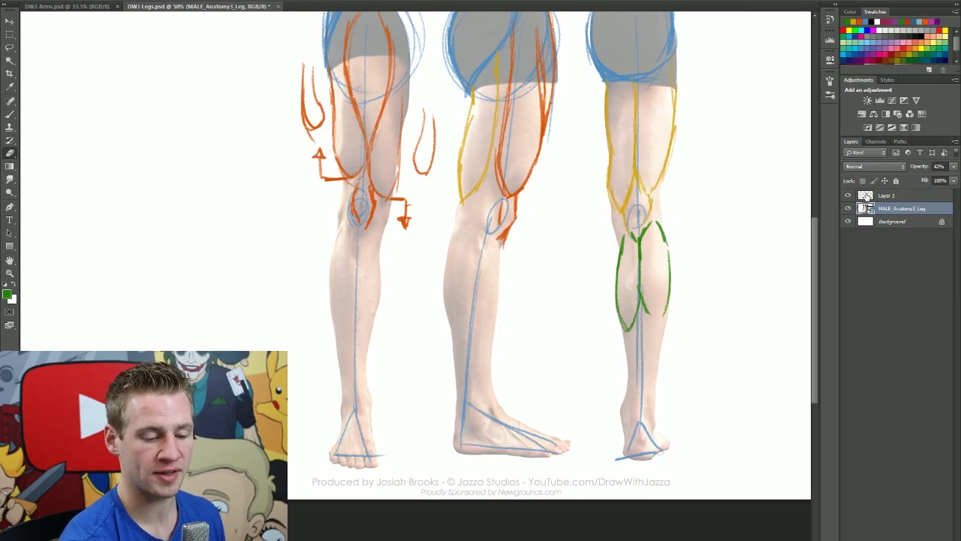
On Layer 2, redraw the lower ends of the back-view calf muscles and add green arrows marking their different heights
click(867, 197)
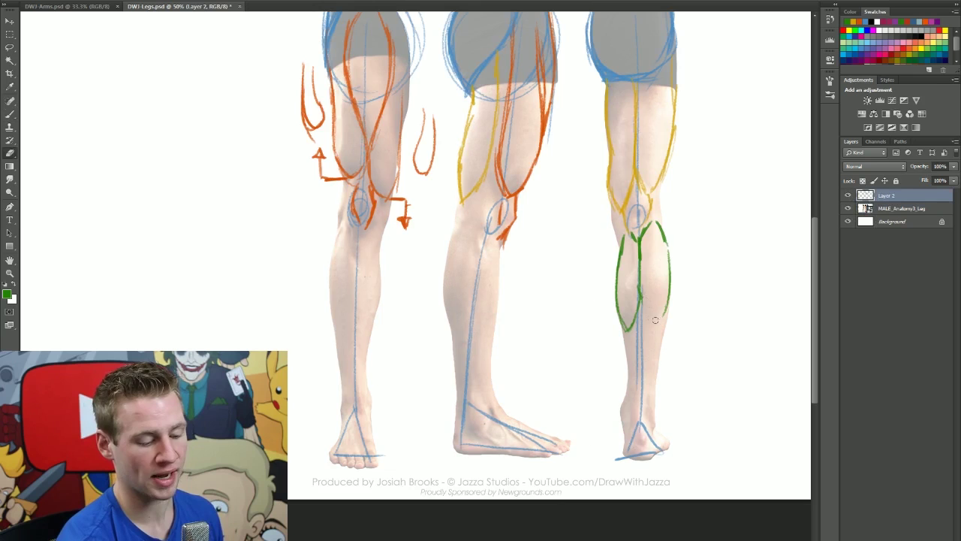
key(b)
mouse_move(640, 290)
mouse_down()
mouse_move(667, 299)
mouse_move(624, 365)
mouse_up()
scroll(635, 329, up, 2)
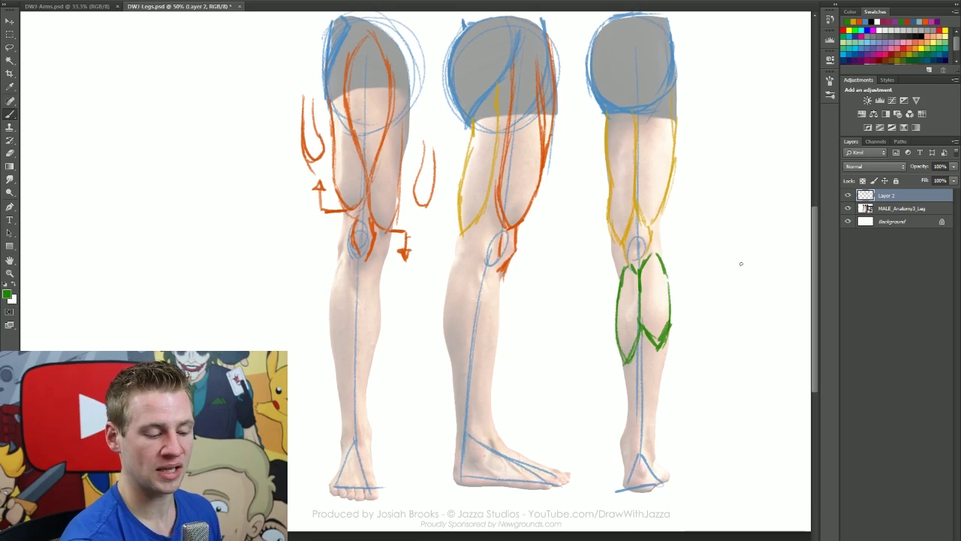
drag(614, 361, 600, 381)
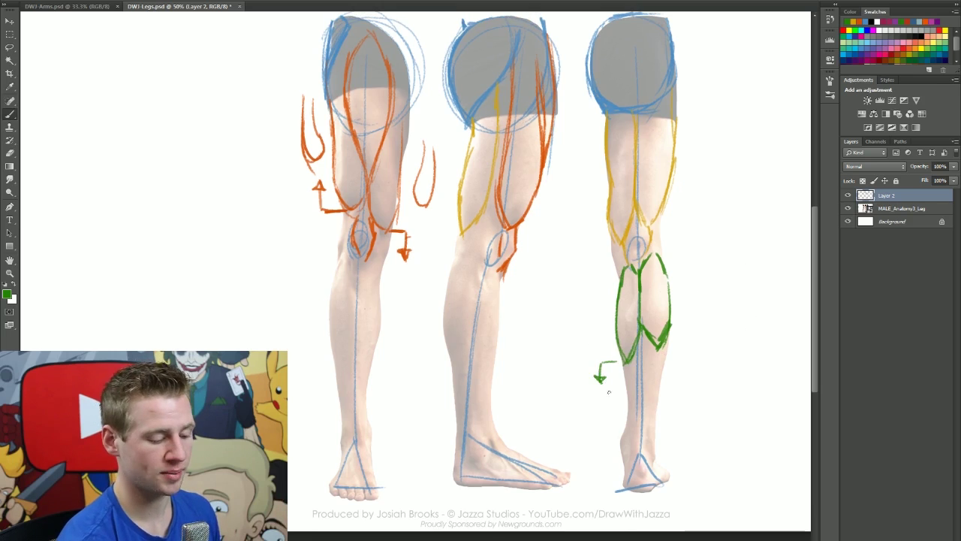
mouse_move(672, 262)
mouse_down()
mouse_move(689, 251)
mouse_move(689, 238)
mouse_move(694, 245)
mouse_up()
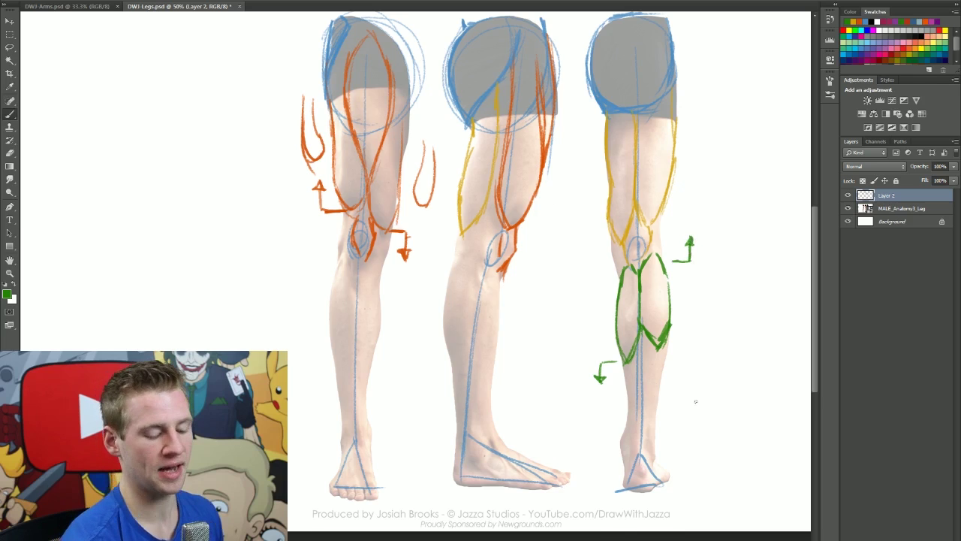
Outline the back-view lower leg in green from beneath the calf muscles down to the ankle and heel
drag(629, 370, 630, 432)
drag(669, 332, 654, 447)
drag(632, 412, 625, 464)
mouse_move(654, 441)
mouse_down()
mouse_move(652, 463)
mouse_move(621, 436)
mouse_move(629, 418)
mouse_up()
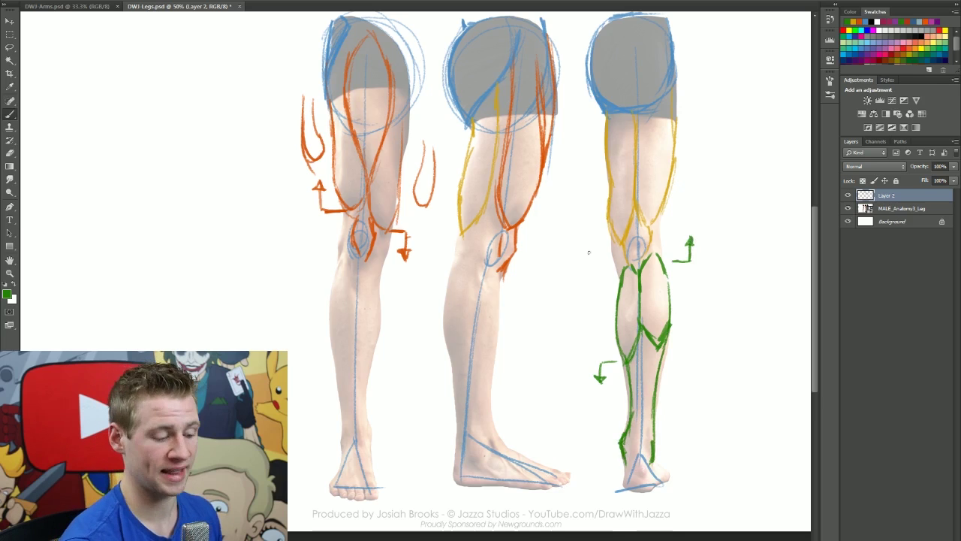
Outline the calf muscle on the side-view leg in green and extend its lines down to the heel
drag(463, 229, 446, 299)
mouse_move(457, 260)
mouse_down()
mouse_move(445, 308)
mouse_move(454, 368)
mouse_up()
mouse_move(455, 352)
mouse_down()
mouse_move(471, 310)
mouse_move(470, 251)
mouse_move(453, 267)
mouse_move(456, 348)
mouse_move(473, 301)
mouse_move(476, 353)
mouse_up()
drag(483, 297, 468, 385)
drag(482, 321, 474, 344)
drag(476, 346, 462, 438)
drag(455, 369, 452, 406)
drag(457, 348, 453, 469)
drag(486, 273, 483, 297)
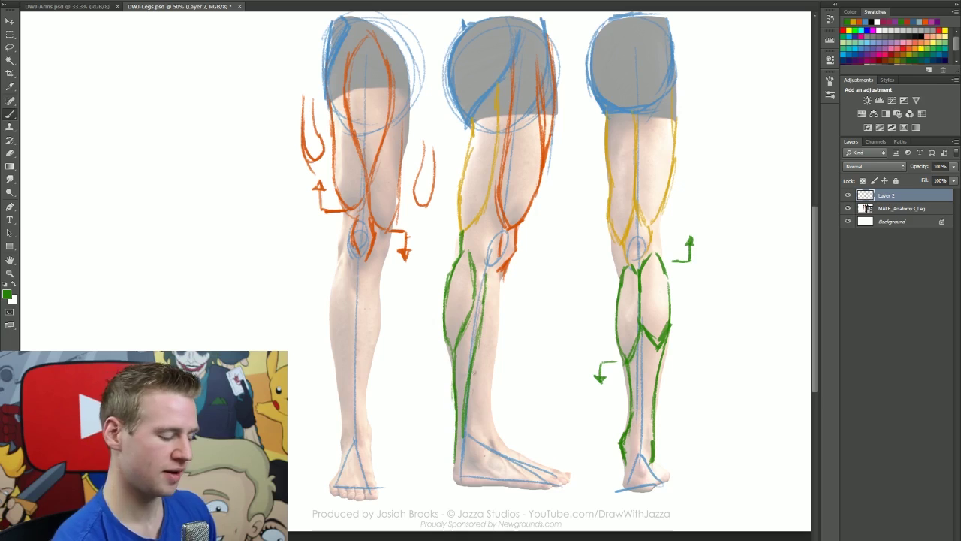
Draw the shin muscle on the side-view leg as long green lines from below the knee to the ankle
drag(477, 376, 479, 430)
drag(498, 267, 486, 437)
drag(485, 310, 479, 395)
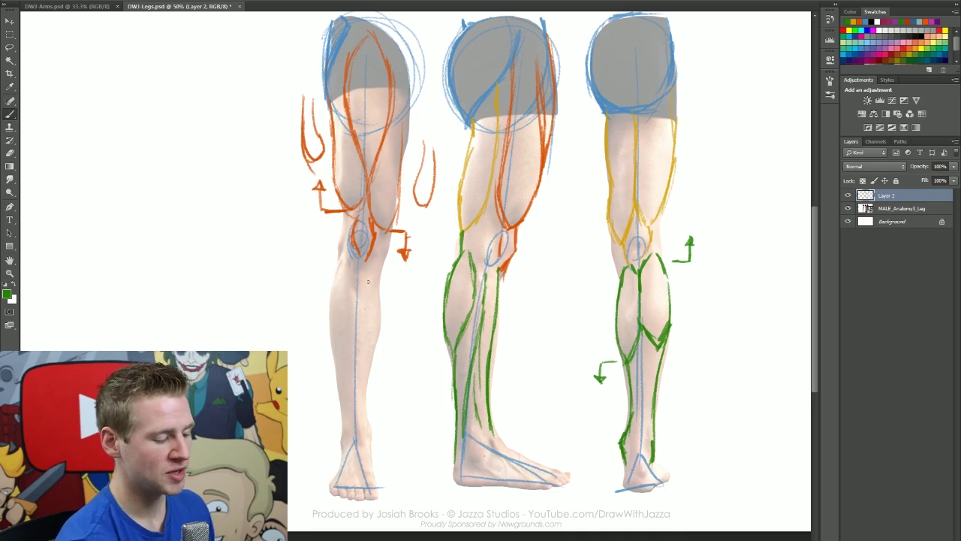
Draw green calf contours along both edges of the front-view lower leg, with an inner line on the right-hand side
drag(336, 262, 330, 334)
drag(383, 267, 371, 363)
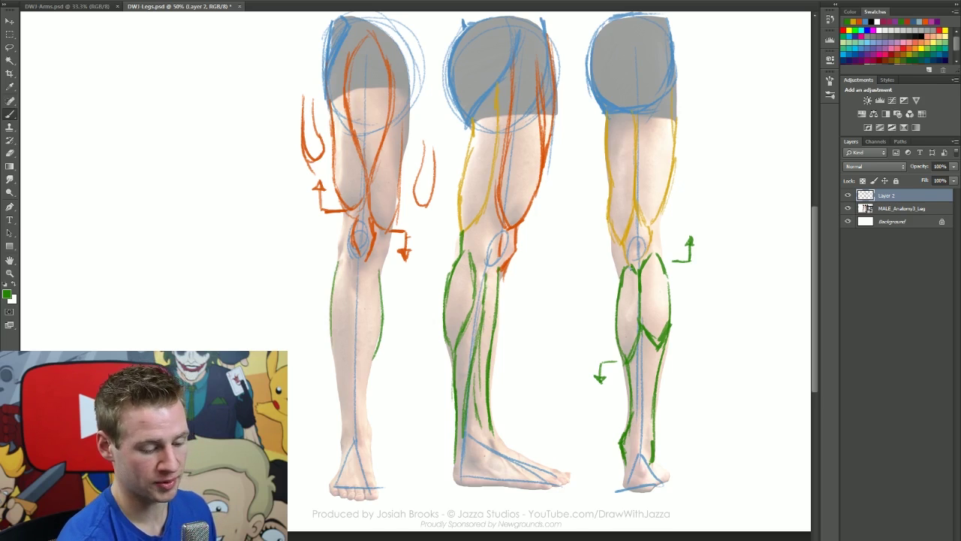
drag(373, 304, 369, 384)
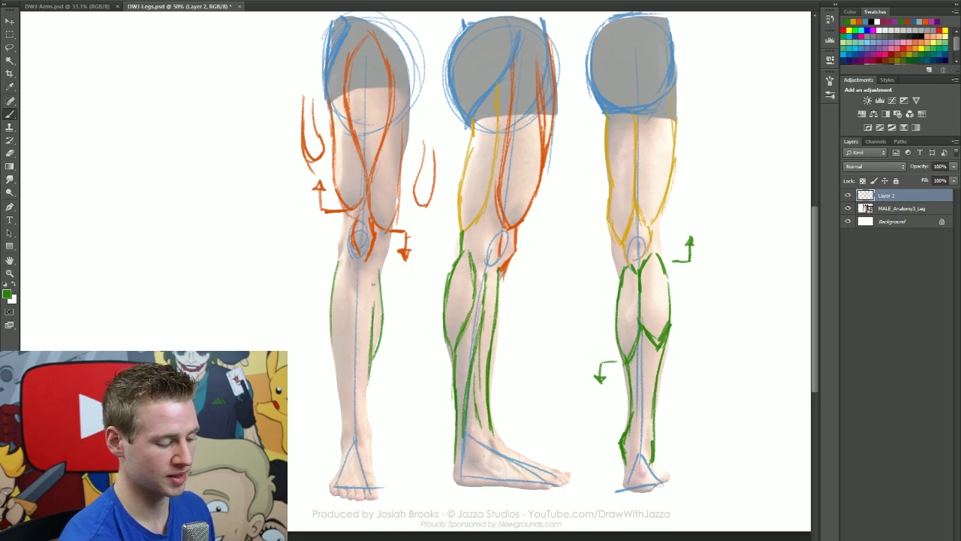
drag(379, 266, 369, 375)
drag(339, 299, 335, 378)
mouse_move(331, 331)
mouse_down()
mouse_move(338, 409)
mouse_move(334, 389)
mouse_up()
key(ctrl+alt+z)
key(ctrl+alt+z)
key(ctrl+alt+z)
Draw the inner shin lines on both sides of the front-view leg in green, from beside the kneecap down to the ankle bones
drag(344, 269, 335, 378)
drag(367, 285, 364, 406)
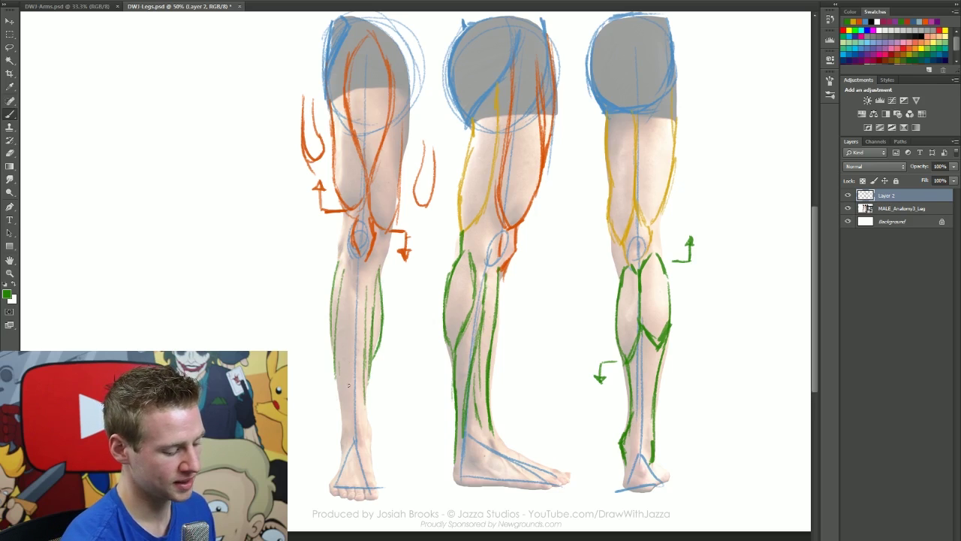
drag(329, 327, 344, 444)
drag(368, 365, 363, 425)
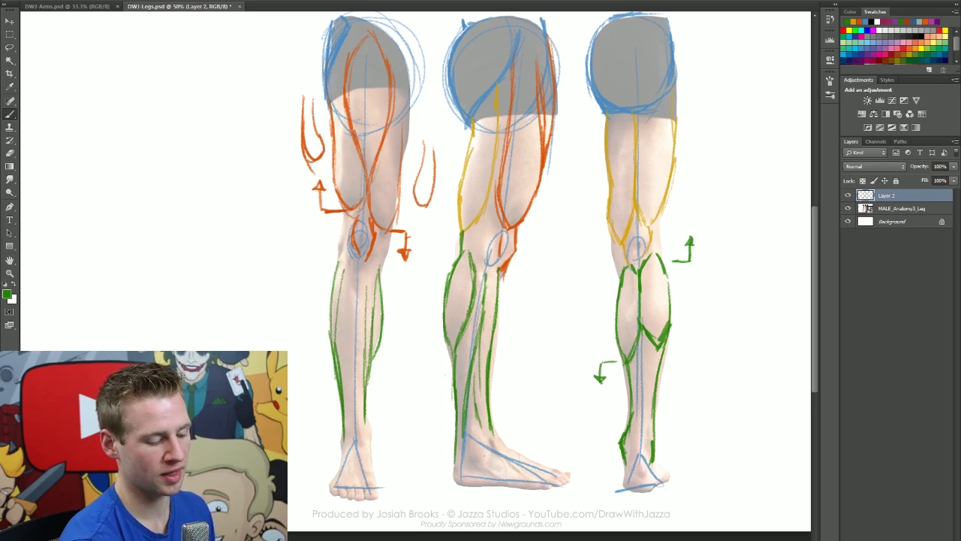
drag(339, 355, 347, 252)
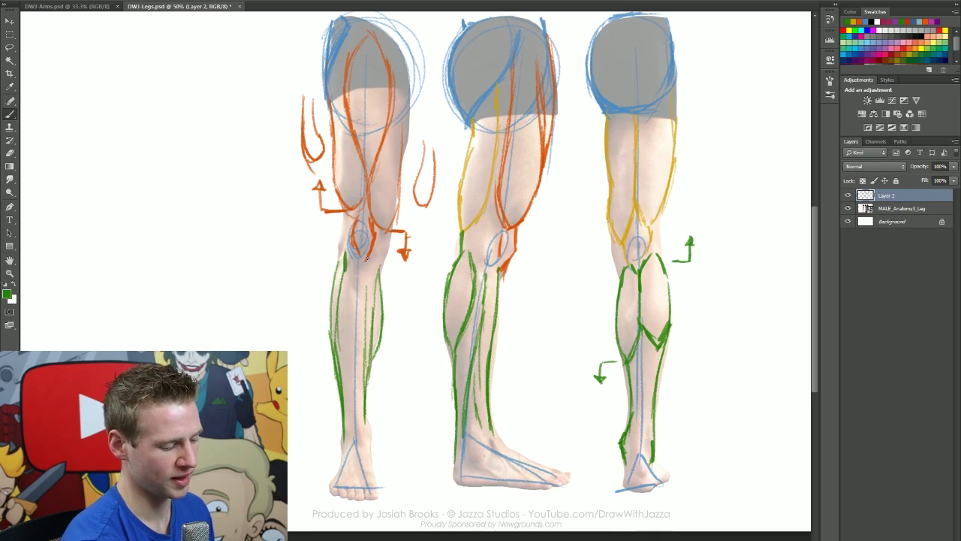
drag(368, 291, 376, 246)
drag(367, 395, 368, 453)
drag(343, 429, 342, 455)
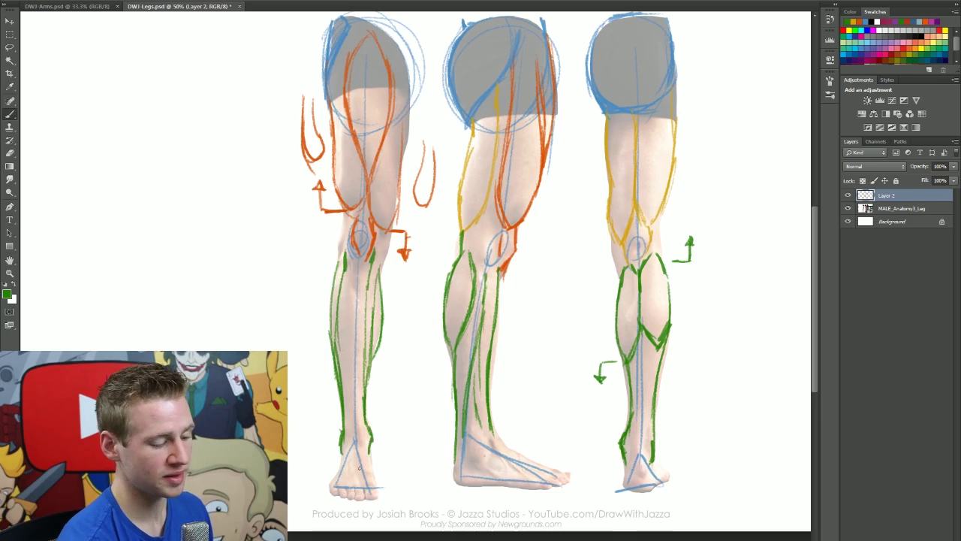
Add a new layer beneath the outlines, choose the KYLE Ultimate Pencil Sketch Tool brush and switch the colour to blue
drag(817, 258, 816, 243)
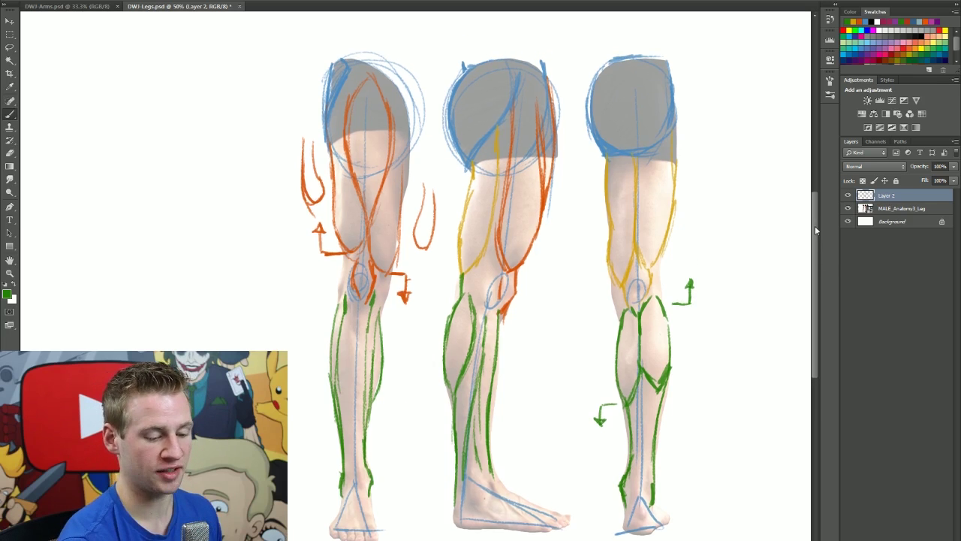
scroll(608, 343, down, 1)
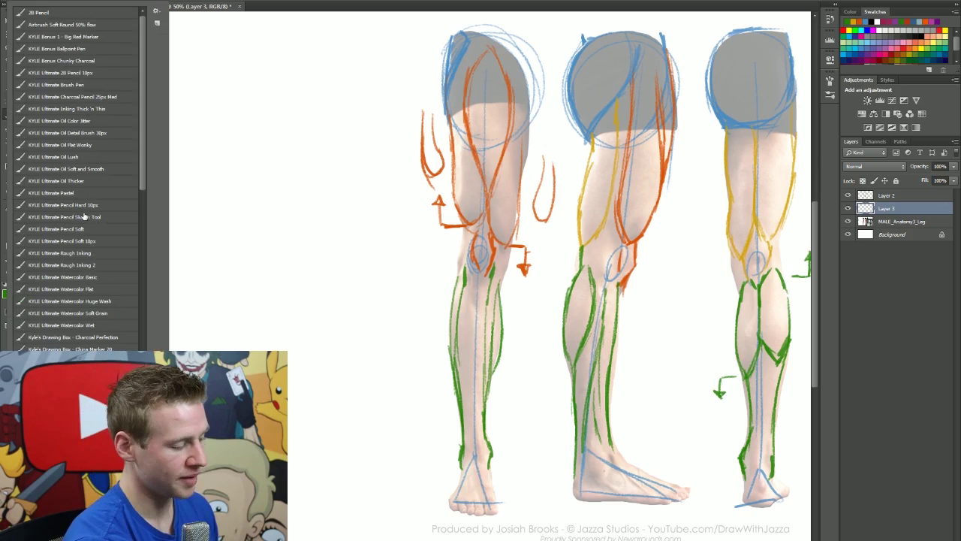
double_click(84, 216)
drag(814, 232, 814, 230)
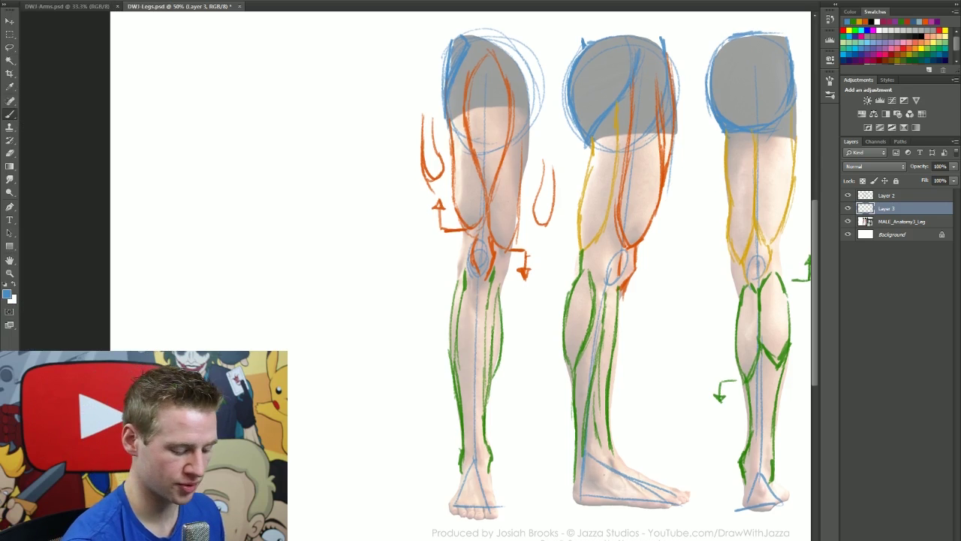
scroll(271, 155, left, 2)
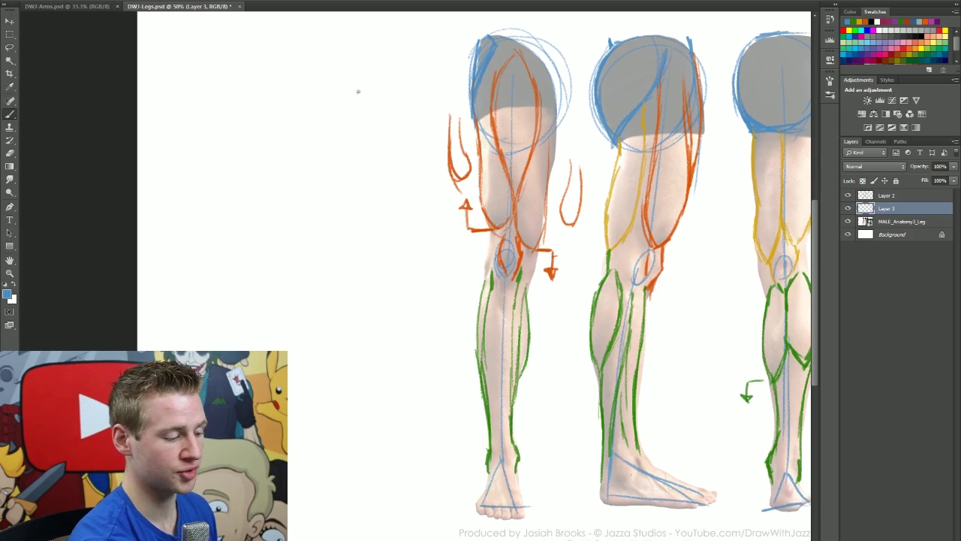
Sketch a bent leg's construction in the blank area beside the photos, with hip circles, thigh and shin lines, knee oval and foot
drag(367, 117, 312, 150)
scroll(446, 135, left, 5)
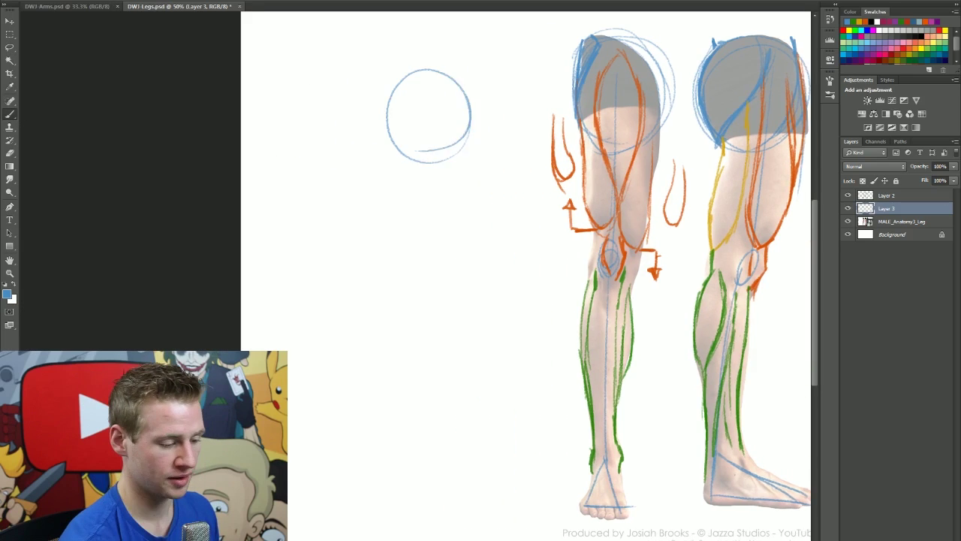
mouse_move(442, 176)
mouse_down()
mouse_move(475, 175)
mouse_move(413, 167)
mouse_up()
mouse_move(431, 88)
mouse_down()
mouse_move(498, 281)
mouse_move(405, 398)
mouse_up()
mouse_move(498, 272)
mouse_down()
mouse_move(505, 277)
mouse_move(485, 289)
mouse_up()
drag(446, 114, 491, 284)
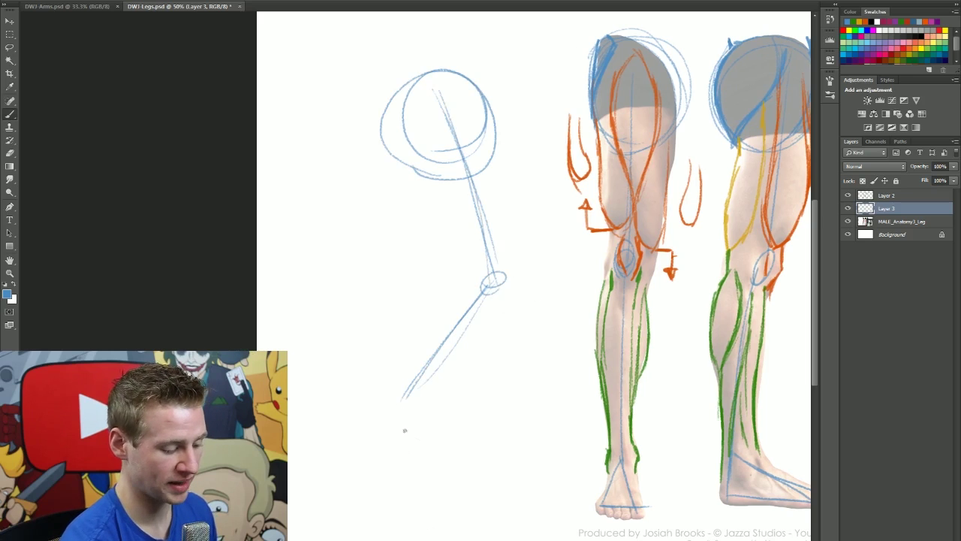
mouse_move(403, 408)
mouse_down()
mouse_move(464, 446)
mouse_move(403, 444)
mouse_move(448, 448)
mouse_move(395, 422)
mouse_up()
Draw the front and rear thigh contours of the sketched bent leg from the hip circles down to the knee
mouse_move(422, 171)
mouse_down()
mouse_move(412, 117)
mouse_move(415, 155)
mouse_move(440, 183)
mouse_up()
drag(486, 110, 518, 239)
drag(501, 160, 516, 256)
drag(431, 161, 440, 226)
mouse_move(432, 180)
mouse_down()
mouse_move(457, 255)
mouse_move(475, 260)
mouse_up()
drag(446, 217, 487, 269)
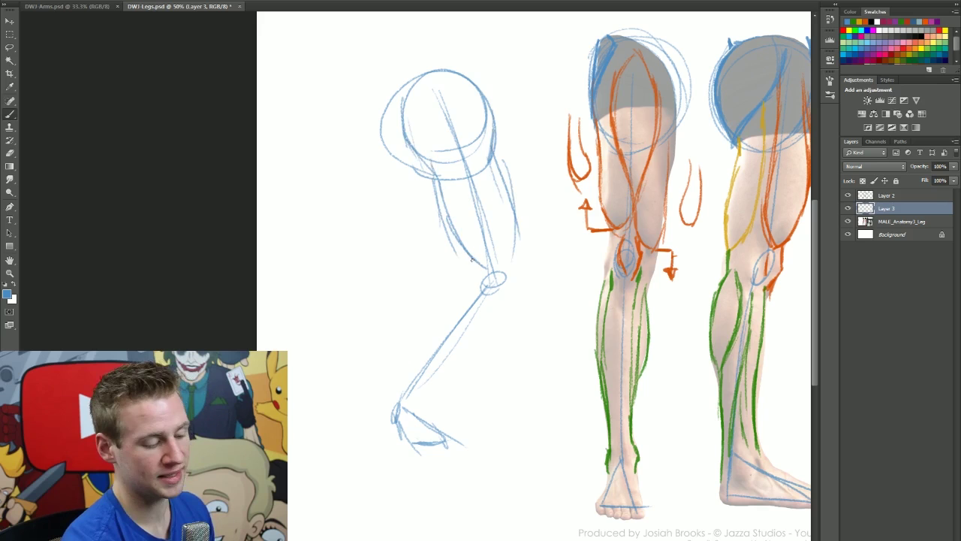
drag(505, 193, 525, 268)
Draw the kneecap, shin and calf contours of the sketched bent leg from the knee down to the ankle
mouse_move(515, 213)
mouse_down()
mouse_move(526, 284)
mouse_move(403, 364)
mouse_move(380, 392)
mouse_up()
drag(456, 353, 415, 398)
drag(408, 394, 505, 308)
mouse_move(481, 335)
mouse_down()
mouse_move(513, 289)
mouse_move(514, 302)
mouse_up()
drag(499, 308, 524, 288)
drag(521, 277, 518, 292)
mouse_move(482, 260)
mouse_down()
mouse_move(474, 282)
mouse_move(432, 309)
mouse_move(372, 407)
mouse_move(376, 398)
mouse_up()
Outline the ankle, heel and foot of the sketched bent leg
drag(422, 392, 411, 407)
mouse_move(404, 360)
mouse_down()
mouse_move(370, 403)
mouse_move(399, 432)
mouse_up()
mouse_move(381, 403)
mouse_down()
mouse_move(403, 437)
mouse_move(431, 442)
mouse_up()
drag(410, 399, 441, 429)
mouse_move(443, 423)
mouse_down()
mouse_move(434, 448)
mouse_move(473, 450)
mouse_up()
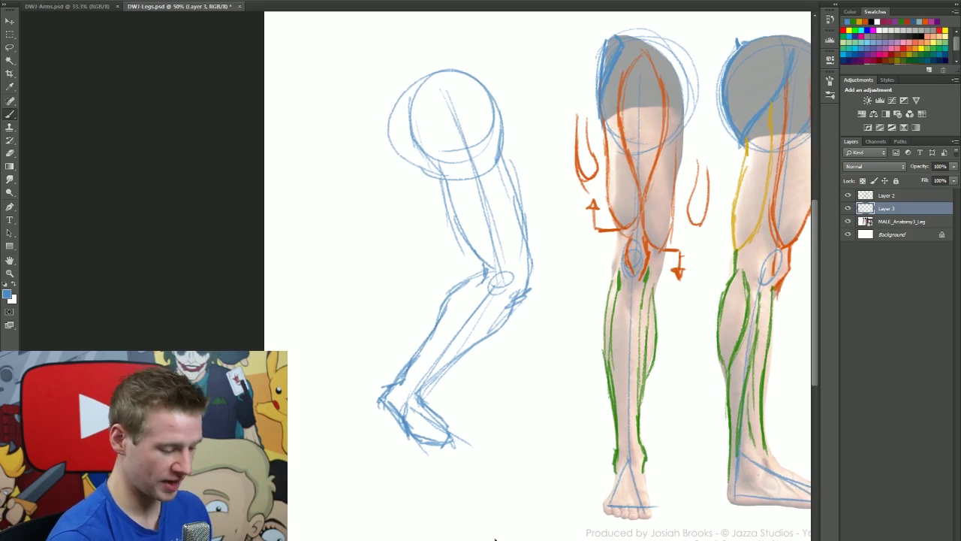
Rotate the bent-leg sketch slightly counterclockwise with Free Transform and reposition it in the blank area
key(ctrl+t)
mouse_move(547, 75)
mouse_down()
mouse_move(528, 43)
mouse_move(535, 34)
mouse_up()
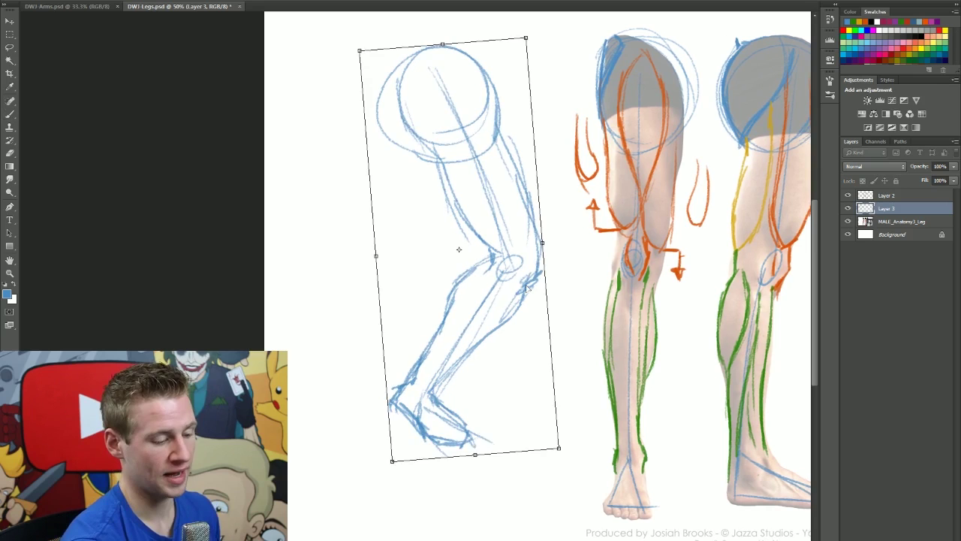
drag(527, 289, 532, 306)
key(Return)
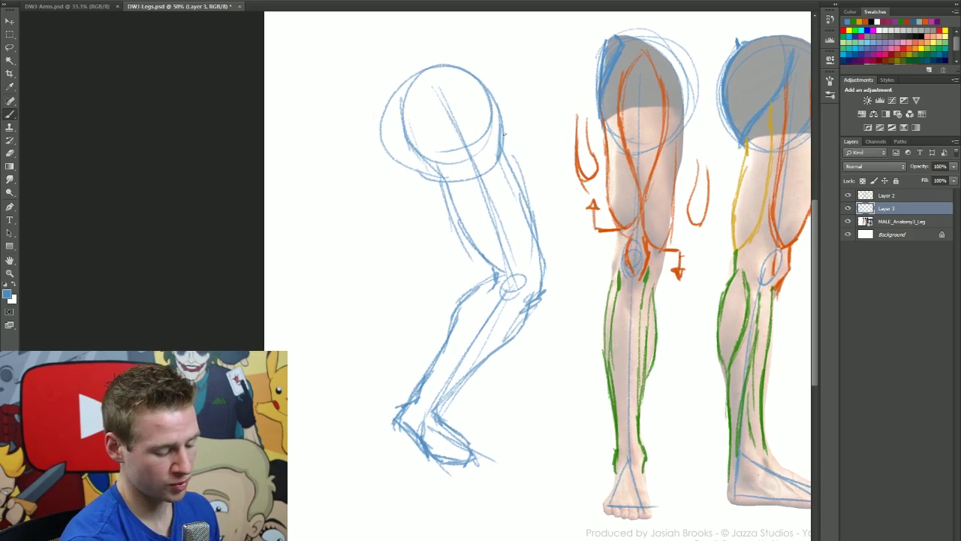
Sketch blue waist and back lines rising from the hip circles, plus guide lines at the front of the hip
drag(503, 133, 510, 114)
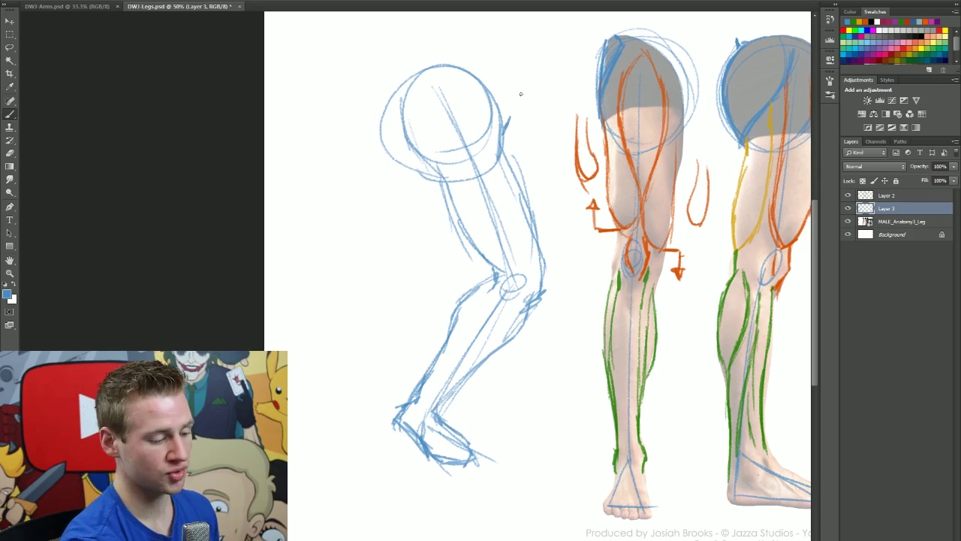
mouse_move(414, 74)
mouse_down()
mouse_move(415, 152)
mouse_move(430, 49)
mouse_move(445, 42)
mouse_up()
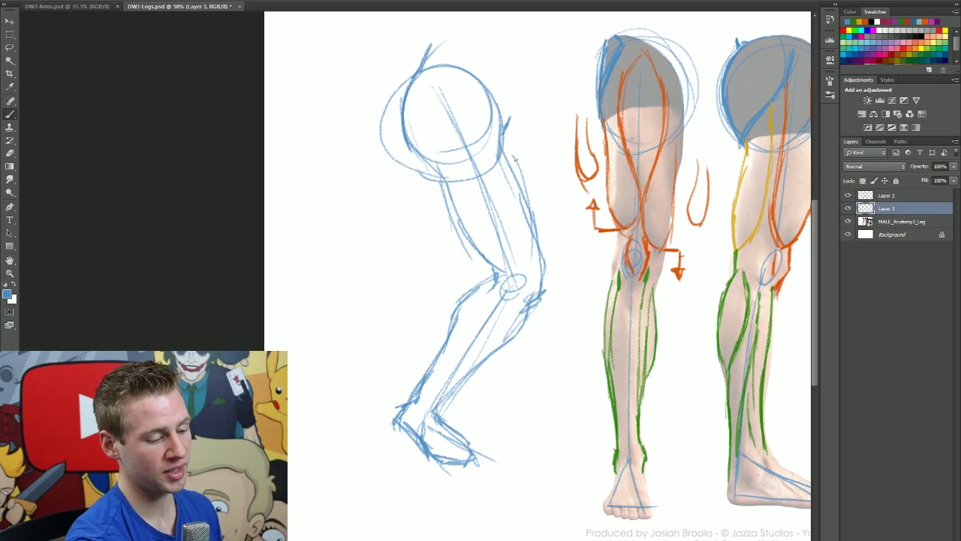
drag(501, 134, 526, 101)
mouse_move(425, 81)
mouse_down()
mouse_move(490, 20)
mouse_move(410, 162)
mouse_up()
drag(500, 138, 586, 204)
Switch to Layer 2 with black as the brush colour and ink the buttock curve along the hip circle
click(892, 195)
click(5, 284)
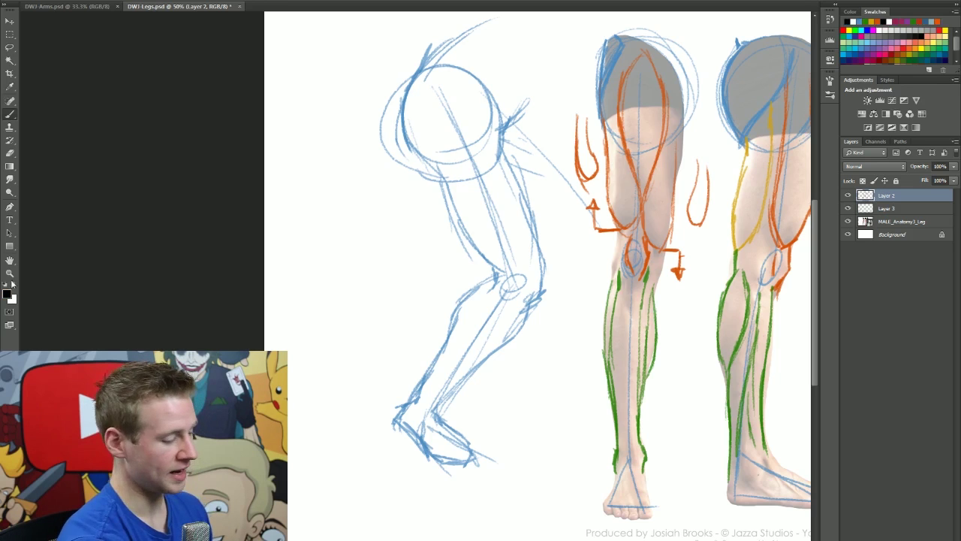
mouse_move(481, 158)
mouse_down()
mouse_move(501, 184)
mouse_move(492, 270)
mouse_up()
key(ctrl+z)
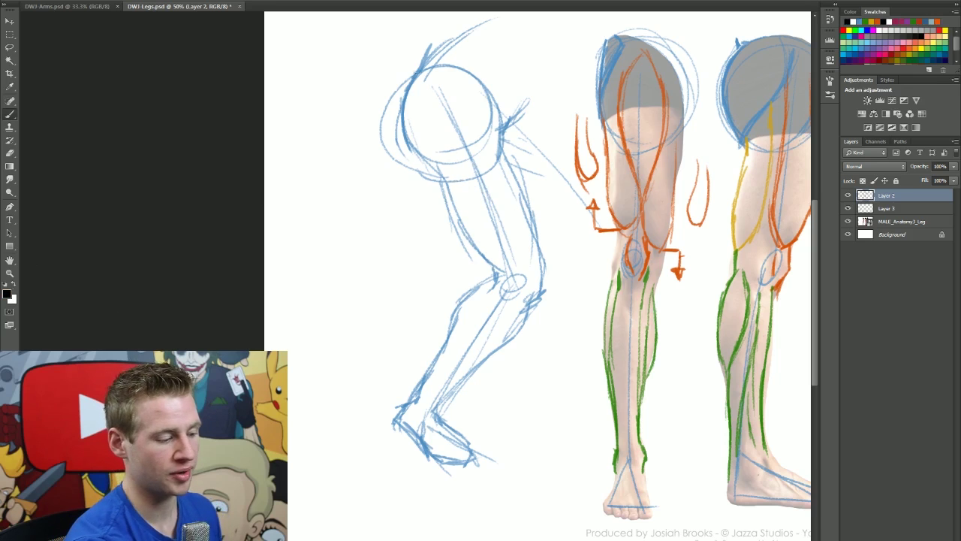
mouse_move(409, 73)
mouse_down()
mouse_move(400, 106)
mouse_move(430, 164)
mouse_up()
drag(441, 540, 462, 540)
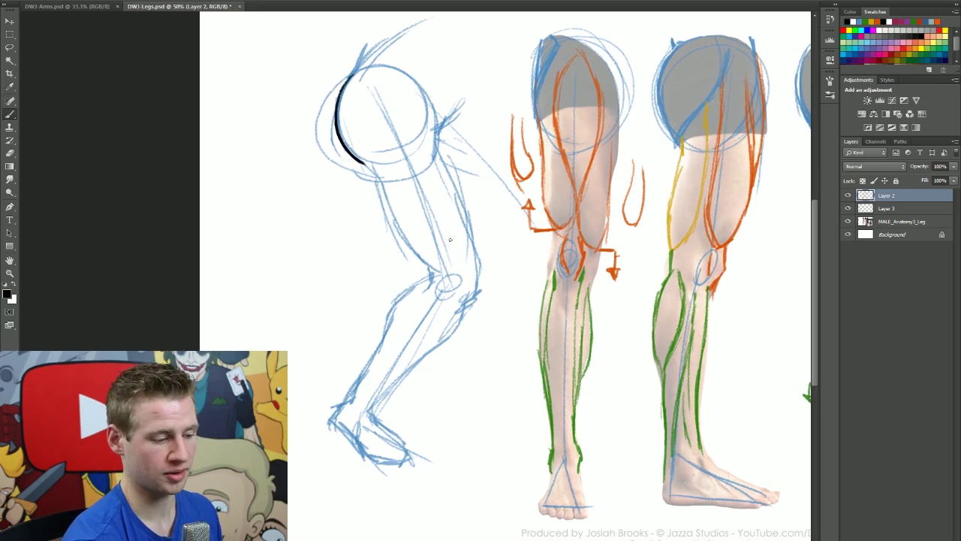
Ink the gluteal crease inside the hip circle and the start of the rear thigh contour, refining the strokes with the eraser
mouse_move(368, 156)
mouse_down()
mouse_move(401, 87)
mouse_move(382, 124)
mouse_move(387, 117)
mouse_up()
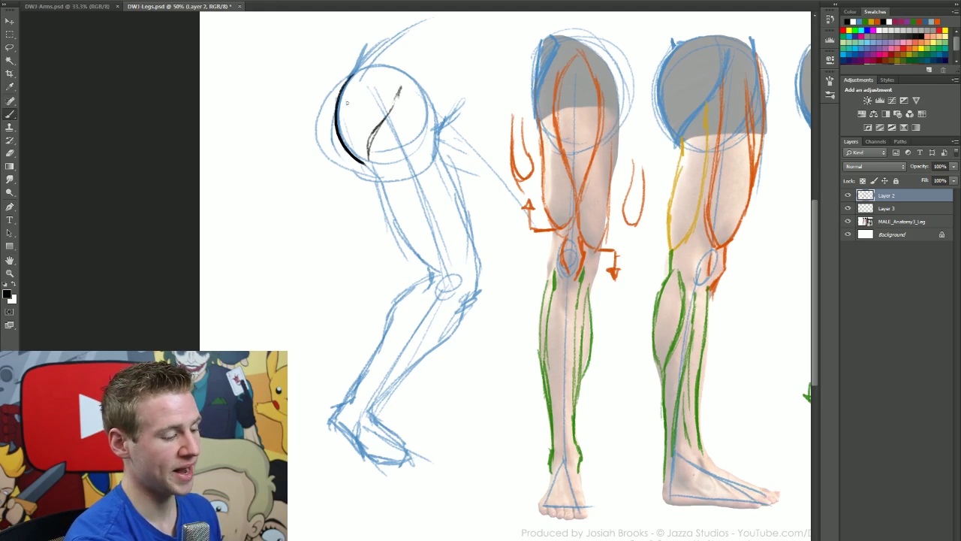
drag(353, 73, 344, 87)
mouse_move(375, 125)
mouse_down()
mouse_move(368, 142)
mouse_move(387, 115)
mouse_move(370, 155)
mouse_move(365, 147)
mouse_move(368, 133)
mouse_move(382, 200)
mouse_up()
key(e)
key(b)
key(e)
key(b)
key(e)
key(b)
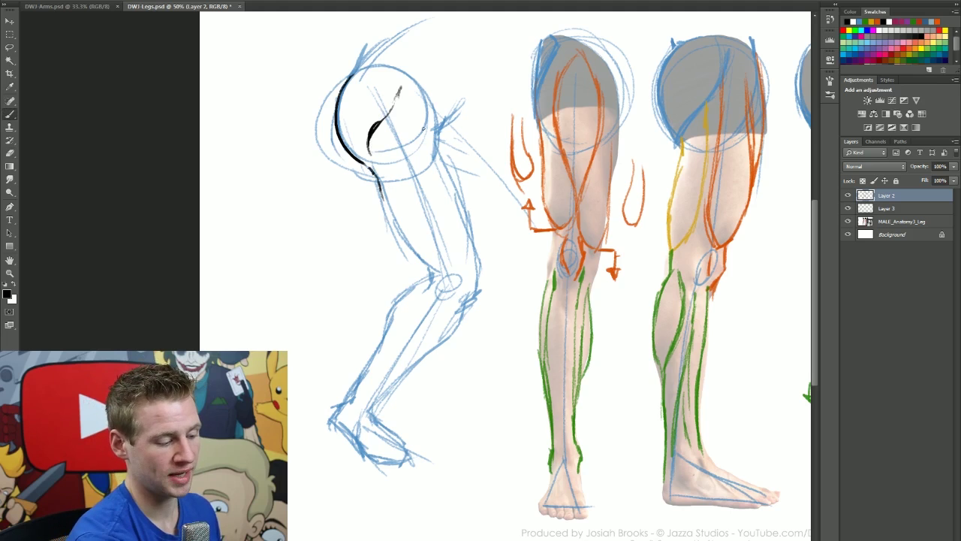
Ink the front thigh contour and the quadriceps lines of the bent leg down to the knee in black
drag(422, 114, 461, 221)
drag(412, 128, 451, 212)
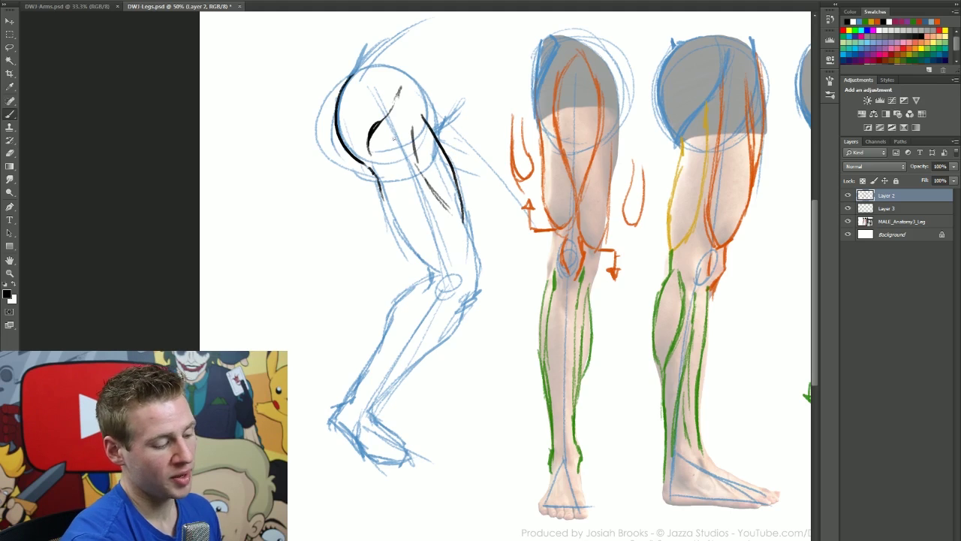
drag(397, 173, 459, 270)
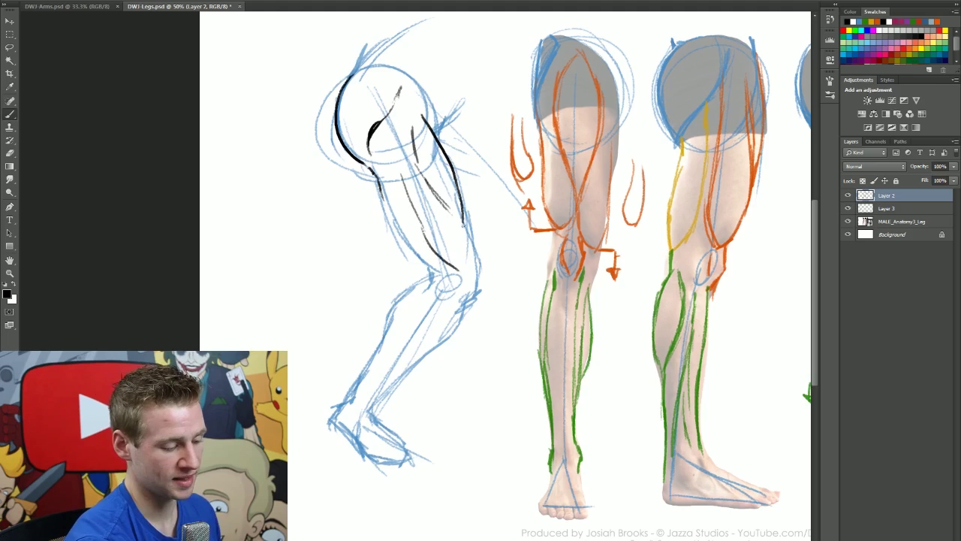
mouse_move(455, 216)
mouse_down()
mouse_move(473, 247)
mouse_move(469, 275)
mouse_up()
mouse_move(453, 171)
mouse_down()
mouse_move(484, 272)
mouse_move(466, 303)
mouse_move(452, 270)
mouse_up()
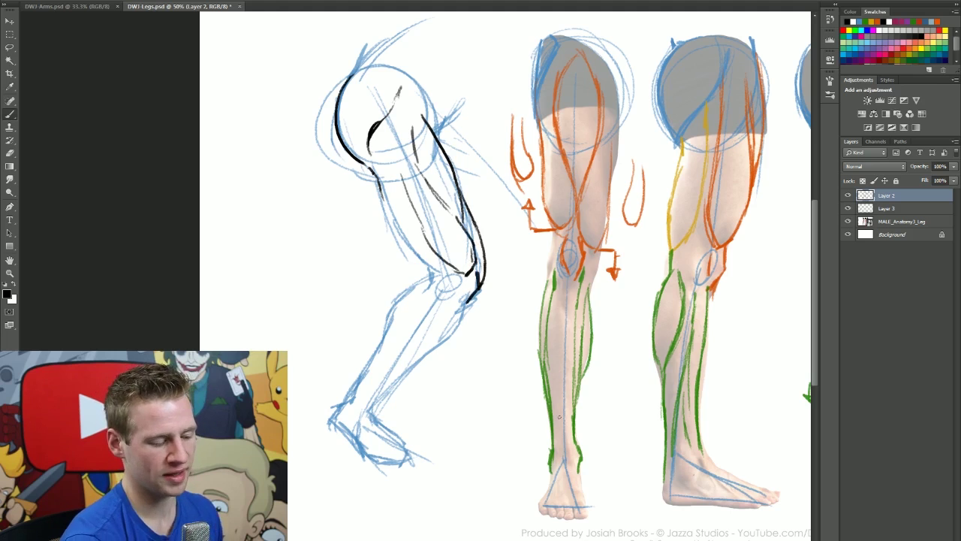
Ink the hamstring lines and the rear thigh contour down to the back of the knee, cleaning up with the eraser
key(e)
mouse_move(428, 228)
mouse_down()
mouse_move(399, 163)
mouse_move(403, 238)
mouse_move(443, 275)
mouse_up()
key(b)
drag(381, 148, 424, 246)
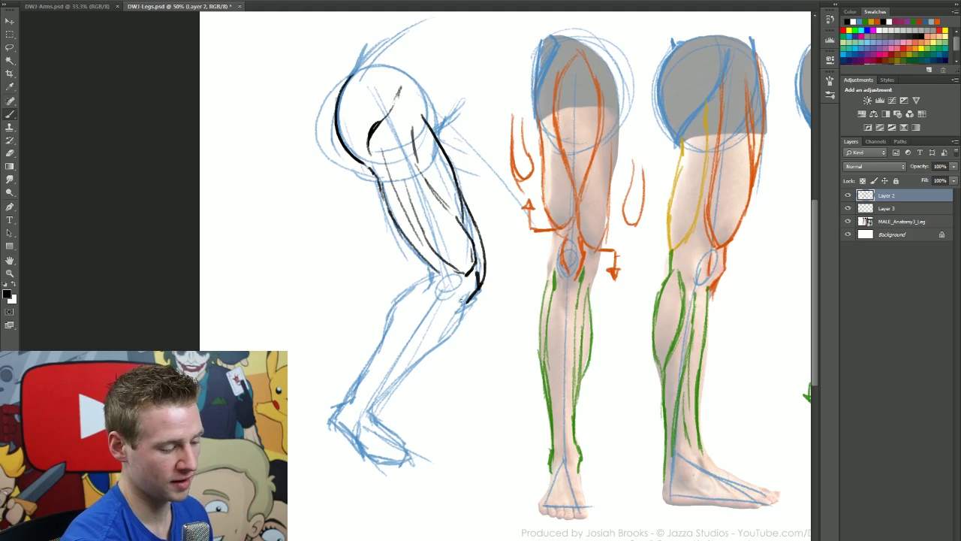
key(ctrl+z)
mouse_move(381, 149)
mouse_down()
mouse_move(424, 248)
mouse_move(427, 294)
mouse_up()
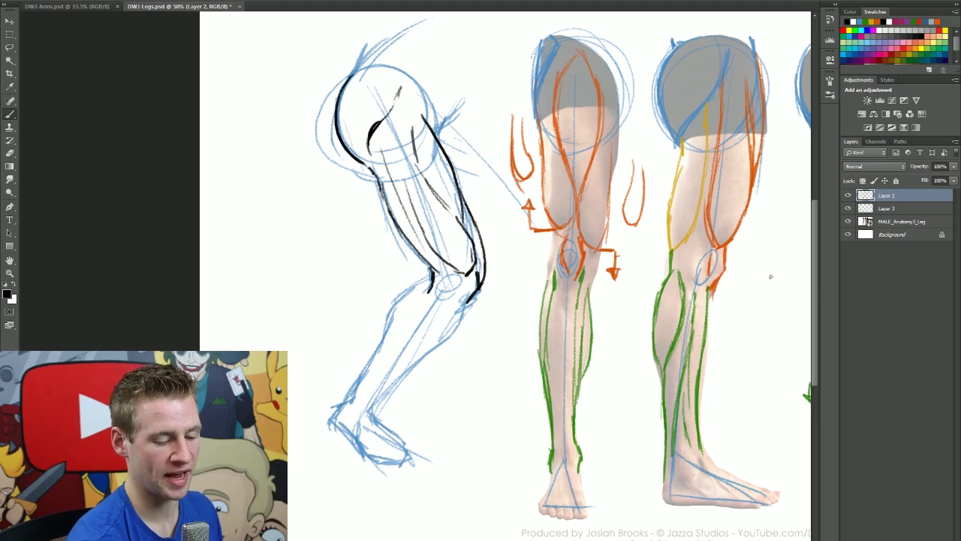
Ink the front of the knee and the calf's rear contour down to the ankle, with the lower edge of the calf muscle
scroll(815, 294, down, 2)
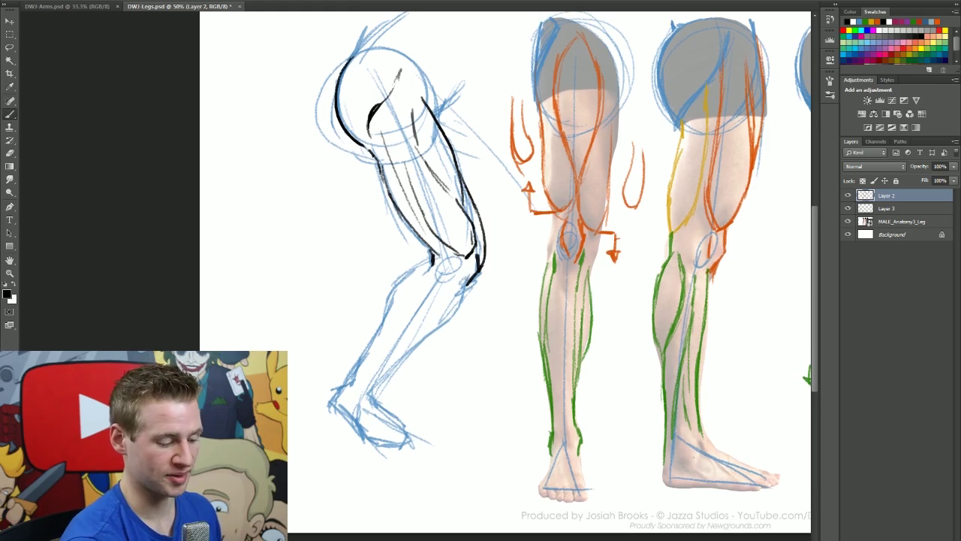
drag(459, 262, 458, 299)
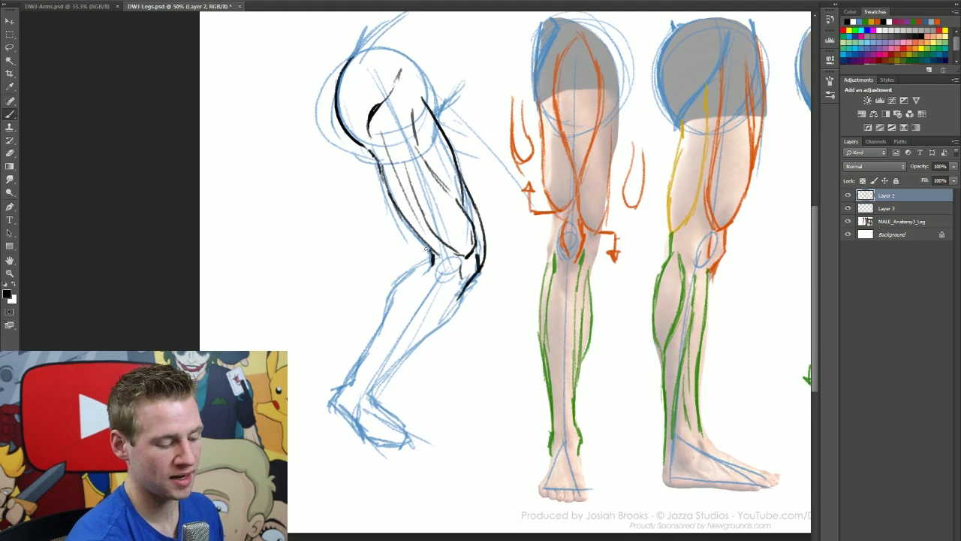
mouse_move(435, 261)
mouse_down()
mouse_move(404, 280)
mouse_move(368, 343)
mouse_up()
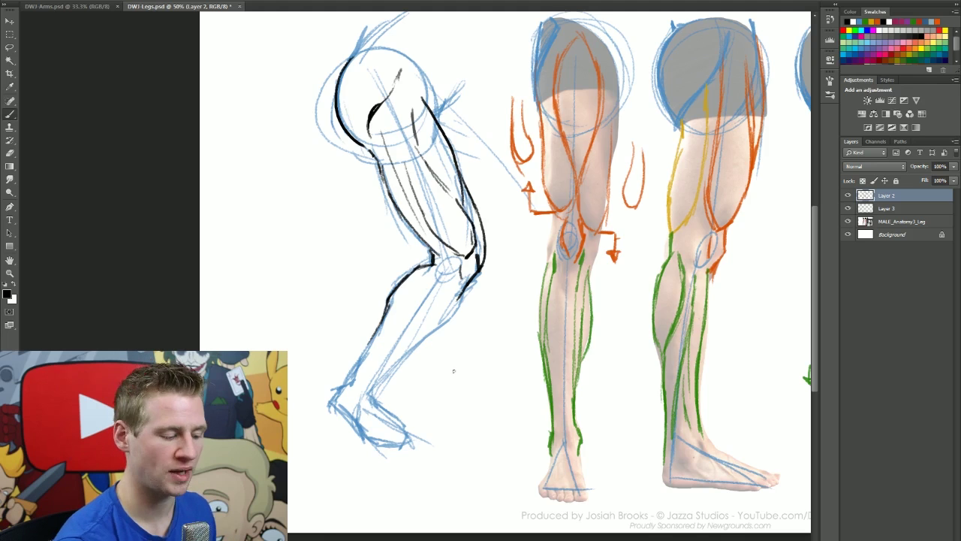
mouse_move(394, 303)
mouse_down()
mouse_move(424, 271)
mouse_move(386, 333)
mouse_move(426, 308)
mouse_up()
mouse_move(442, 279)
mouse_down()
mouse_move(425, 314)
mouse_move(436, 278)
mouse_up()
drag(391, 311, 345, 379)
Ink the shin contour, the inner muscle lines of the lower leg and short accents around the knee
drag(473, 284, 396, 367)
drag(391, 305, 391, 331)
drag(461, 285, 368, 369)
drag(401, 343, 356, 389)
drag(393, 324, 362, 350)
drag(464, 275, 457, 289)
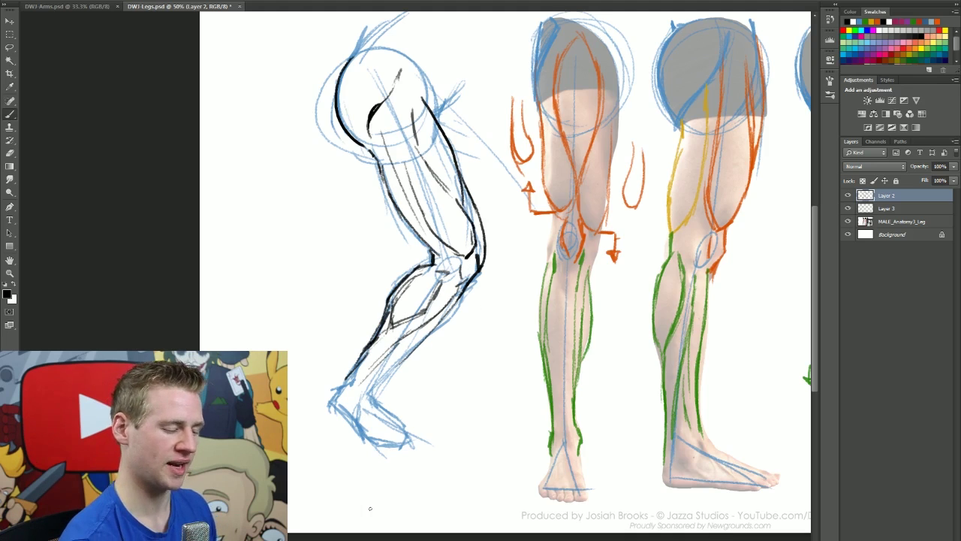
drag(443, 253, 438, 266)
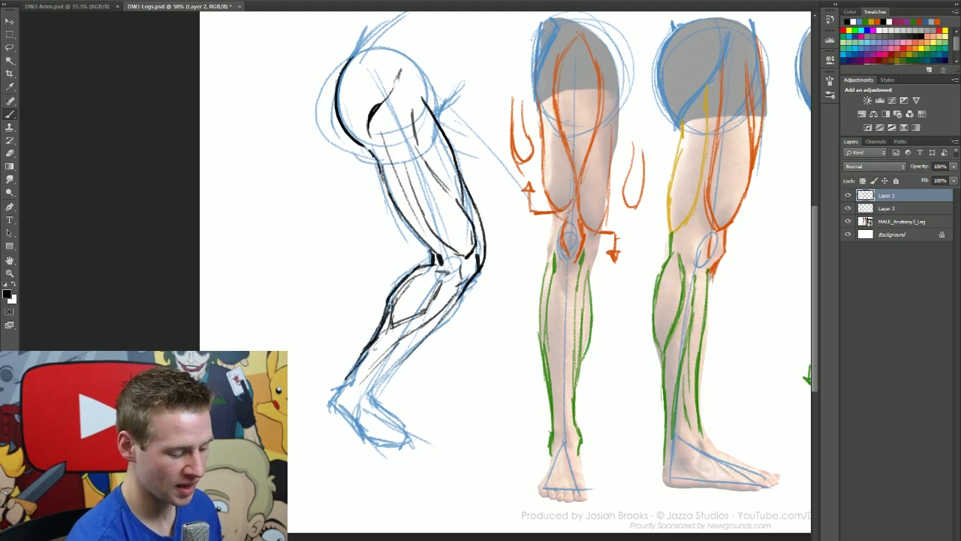
Ink the heel, lower shin, sole and top of the foot of the bent leg
drag(356, 369, 332, 397)
drag(453, 302, 393, 366)
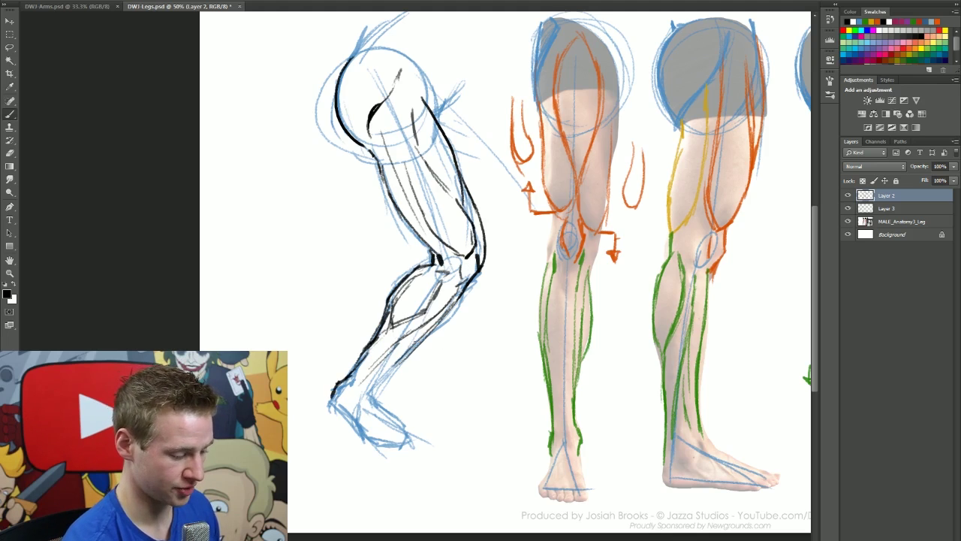
mouse_move(423, 335)
mouse_down()
mouse_move(345, 413)
mouse_move(378, 439)
mouse_up()
mouse_move(370, 384)
mouse_down()
mouse_move(385, 419)
mouse_move(379, 439)
mouse_move(401, 431)
mouse_up()
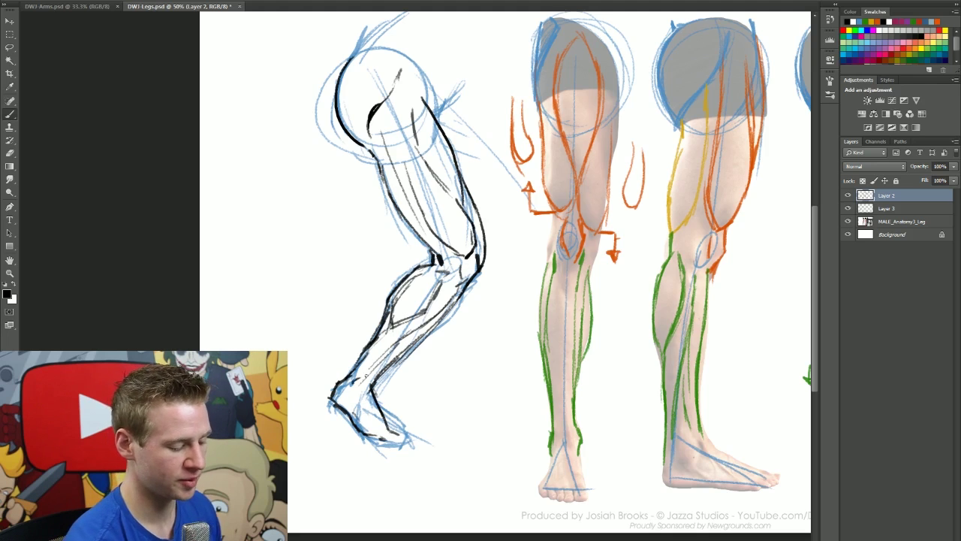
Ink the back and waist lines extending from the top of the bent leg's hip
scroll(800, 256, up, 2)
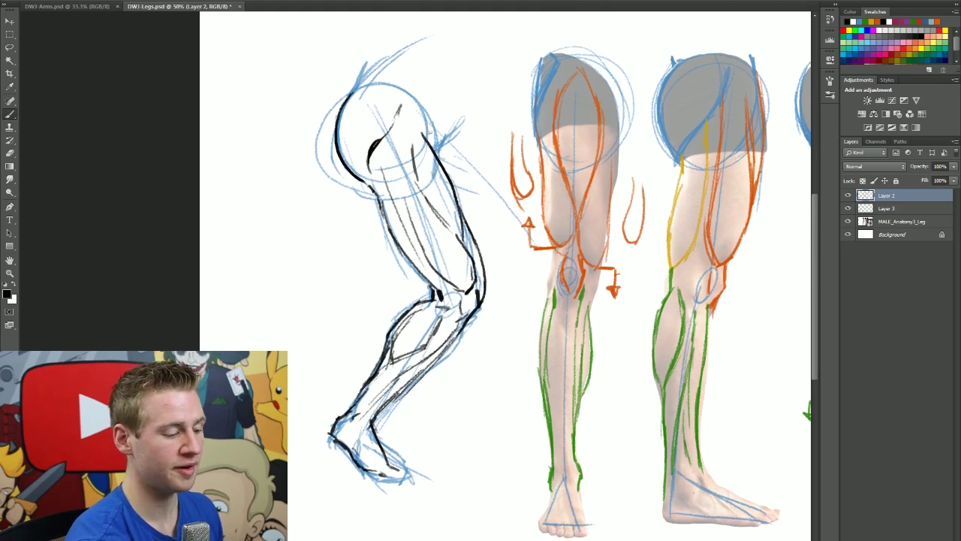
mouse_move(431, 128)
mouse_down()
mouse_move(425, 143)
mouse_move(475, 113)
mouse_up()
drag(362, 80, 426, 42)
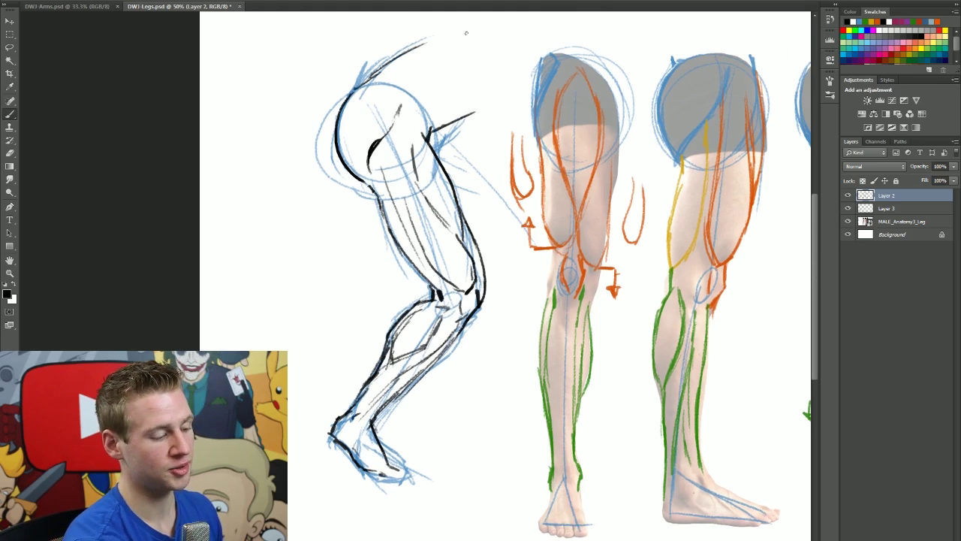
Draw a black arrow pointing at the buttock of the back-view leg, with a simple round gluteal shape beside it
drag(452, 539, 534, 539)
drag(212, 483, 191, 483)
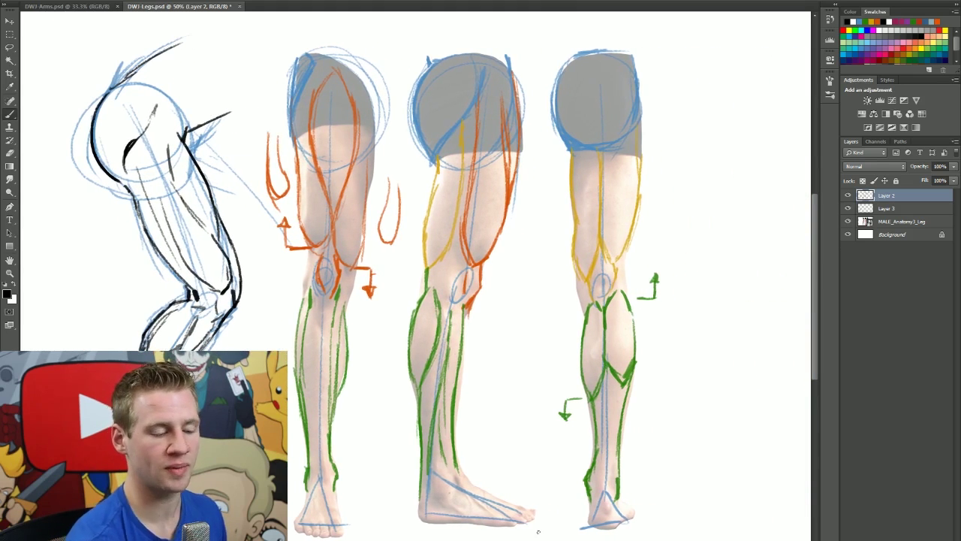
drag(705, 73, 659, 95)
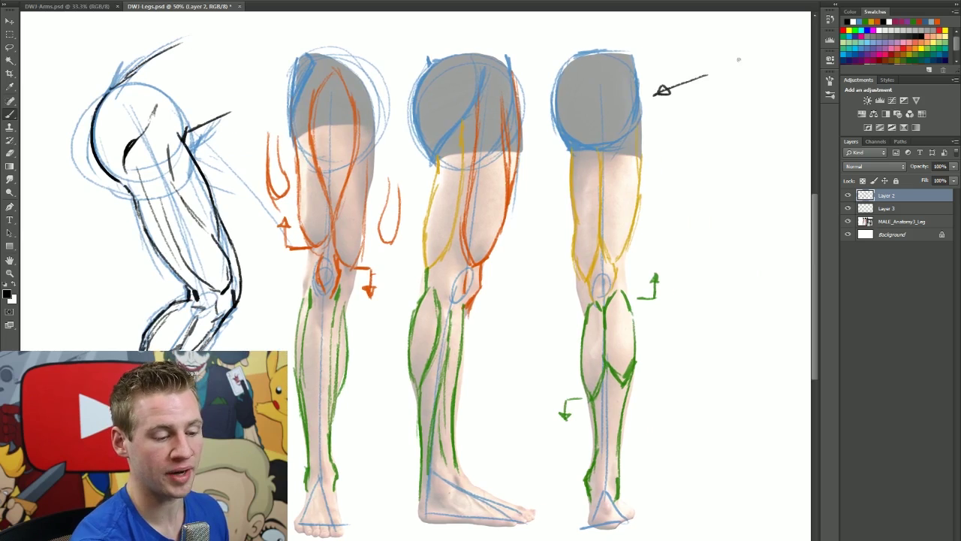
drag(738, 58, 726, 89)
drag(738, 47, 723, 91)
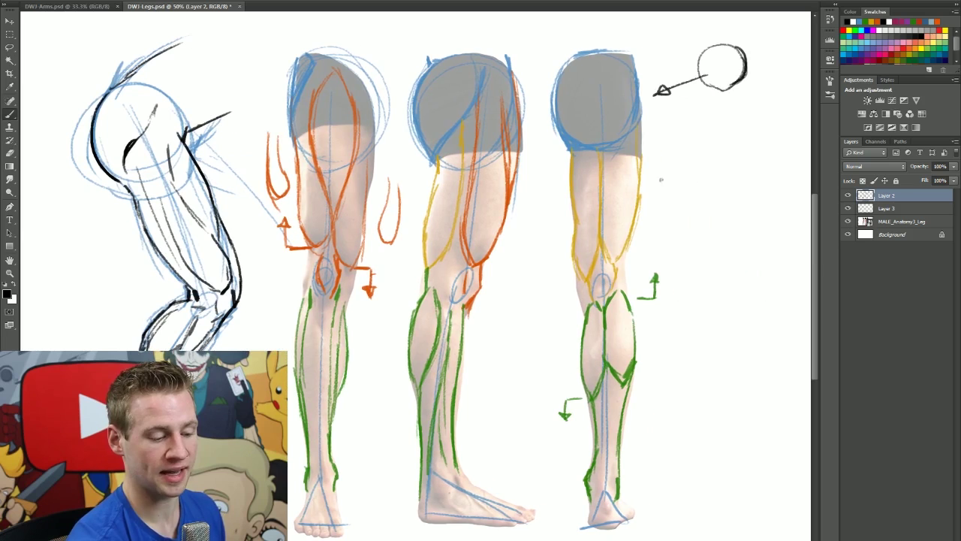
Sketch small simplified diagrams of the thigh muscles beside the upper thigh of the back-view leg
drag(660, 180, 728, 180)
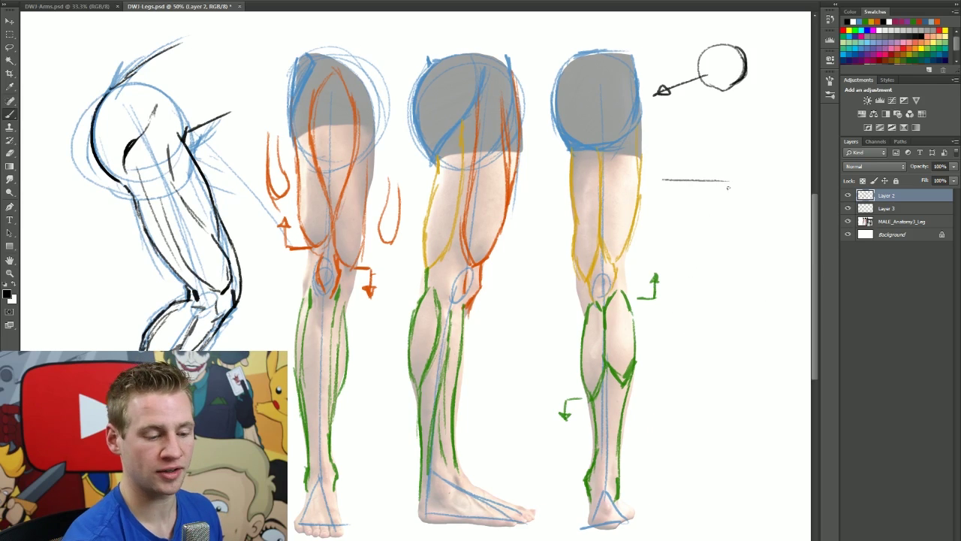
mouse_move(738, 137)
mouse_down()
mouse_move(739, 162)
mouse_move(755, 138)
mouse_move(729, 176)
mouse_move(744, 210)
mouse_move(748, 194)
mouse_move(753, 204)
mouse_move(757, 128)
mouse_move(738, 148)
mouse_move(766, 138)
mouse_move(761, 153)
mouse_up()
drag(728, 119, 730, 153)
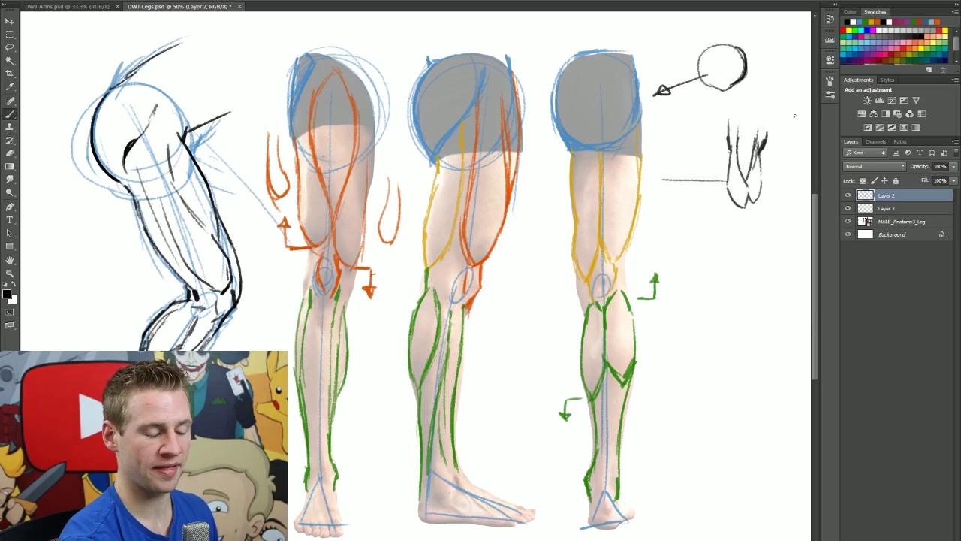
drag(758, 118, 761, 136)
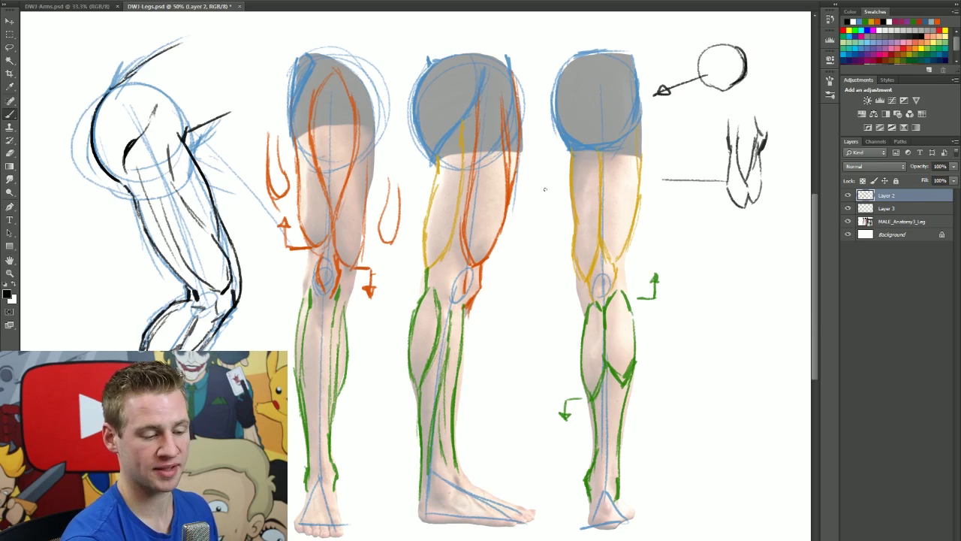
mouse_move(677, 120)
mouse_down()
mouse_move(679, 199)
mouse_move(663, 186)
mouse_move(677, 185)
mouse_move(700, 148)
mouse_move(698, 178)
mouse_move(672, 107)
mouse_move(676, 119)
mouse_move(692, 109)
mouse_move(697, 147)
mouse_up()
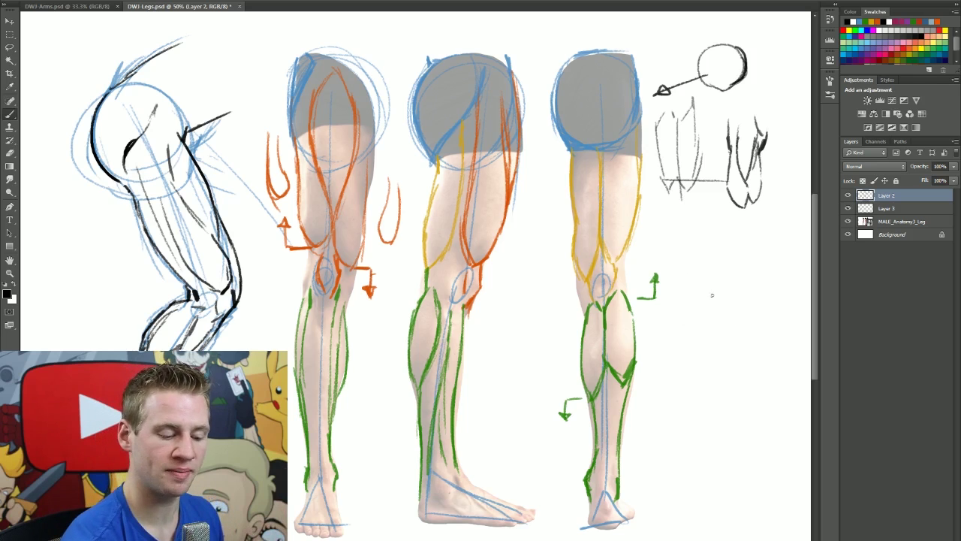
Sketch a simplified pair of calf muscles with lines running down from them beside the back-view lower leg
mouse_move(711, 295)
mouse_down()
mouse_move(711, 342)
mouse_move(728, 276)
mouse_move(720, 348)
mouse_move(709, 354)
mouse_move(699, 279)
mouse_move(699, 353)
mouse_move(709, 340)
mouse_up()
drag(687, 283, 692, 406)
drag(695, 354, 699, 410)
drag(735, 272, 719, 391)
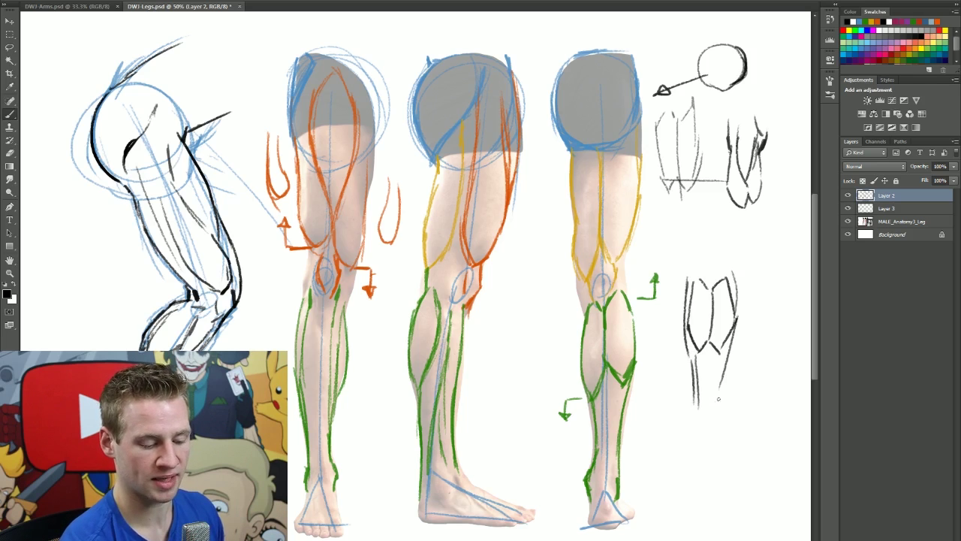
Extend the calf diagram with the ankle, heel and foot, a thick shin-side line and short thigh lines above the knee
drag(724, 342, 724, 404)
mouse_move(723, 365)
mouse_down()
mouse_move(725, 447)
mouse_move(702, 447)
mouse_move(724, 450)
mouse_up()
mouse_move(696, 388)
mouse_down()
mouse_move(677, 464)
mouse_move(713, 468)
mouse_move(670, 462)
mouse_move(705, 460)
mouse_up()
drag(695, 466, 686, 470)
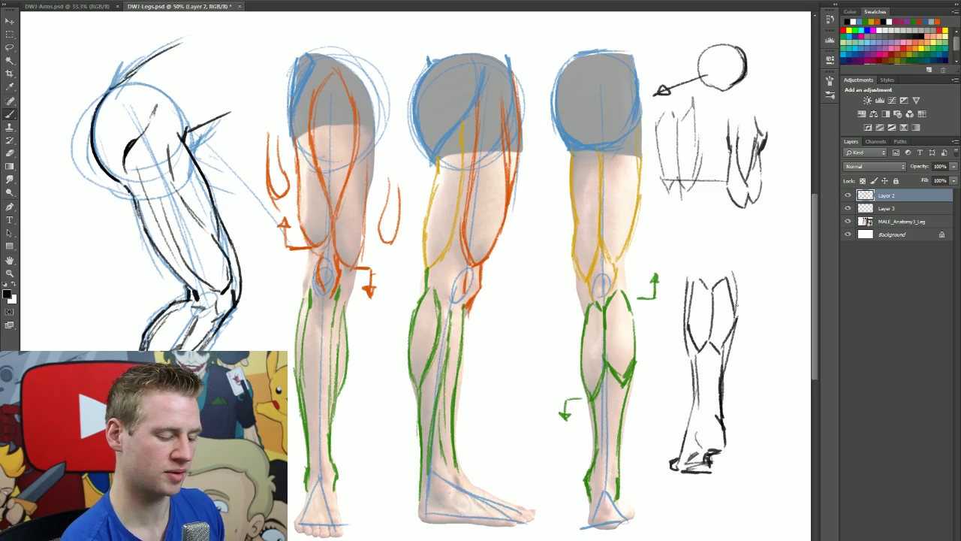
drag(716, 351, 717, 418)
drag(715, 345, 715, 421)
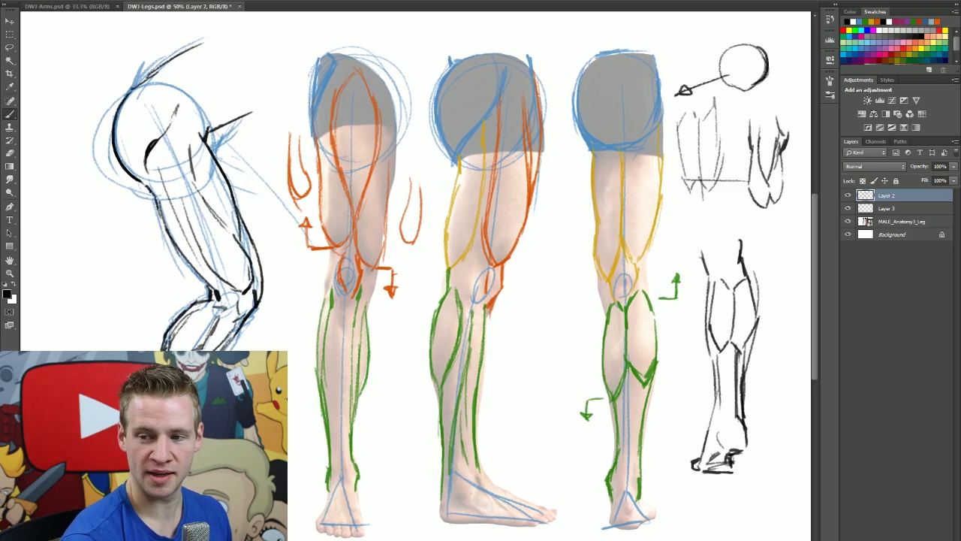
Save the finished leg anatomy document
drag(721, 255, 702, 255)
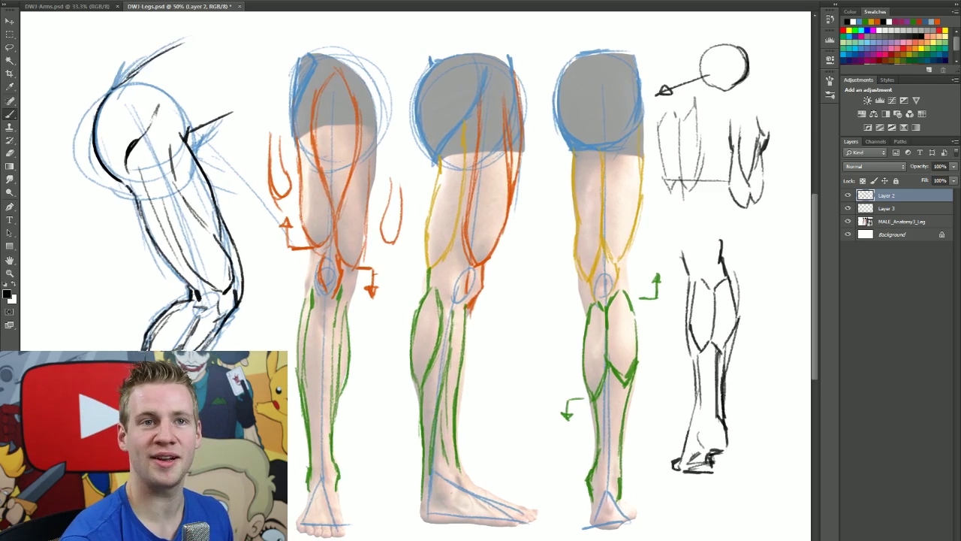
drag(481, 255, 543, 255)
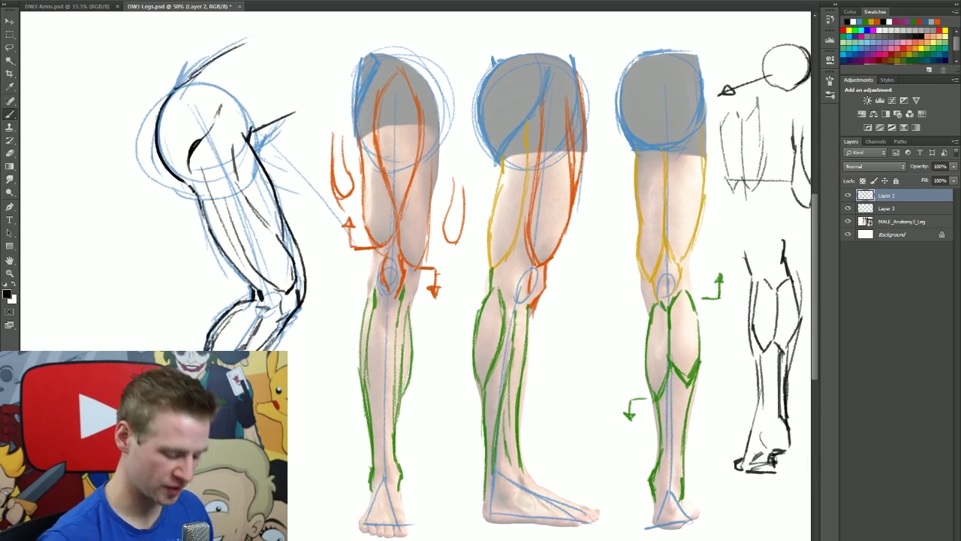
key(m)
key(ctrl+s)
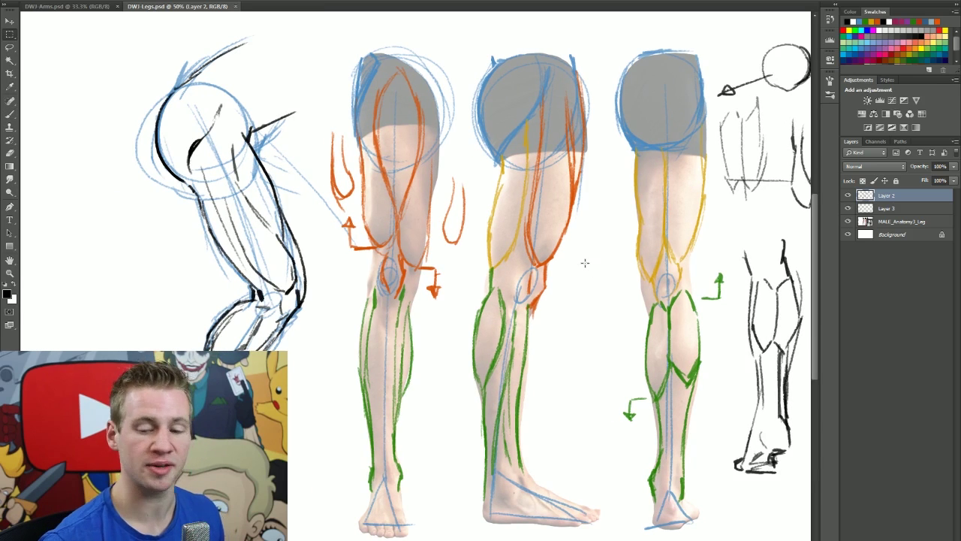